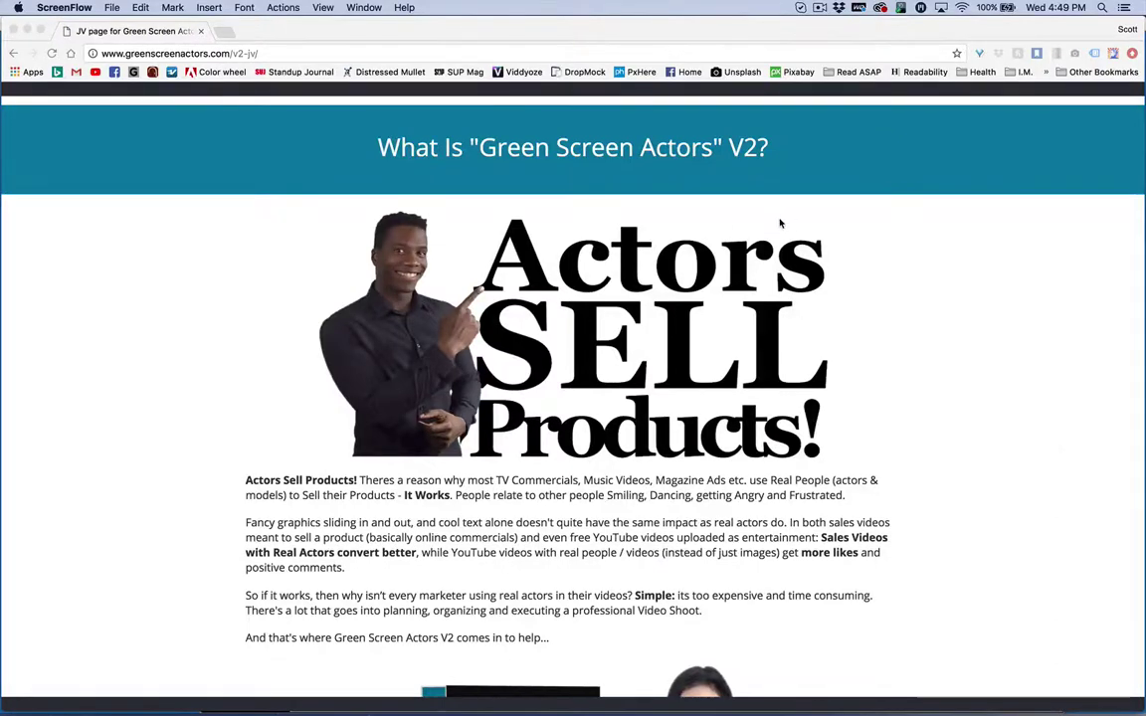
Step: Scroll down the Green Screen Actors V2 page past the pack details
{"action": "left_click", "coordinate": [1062, 9]}
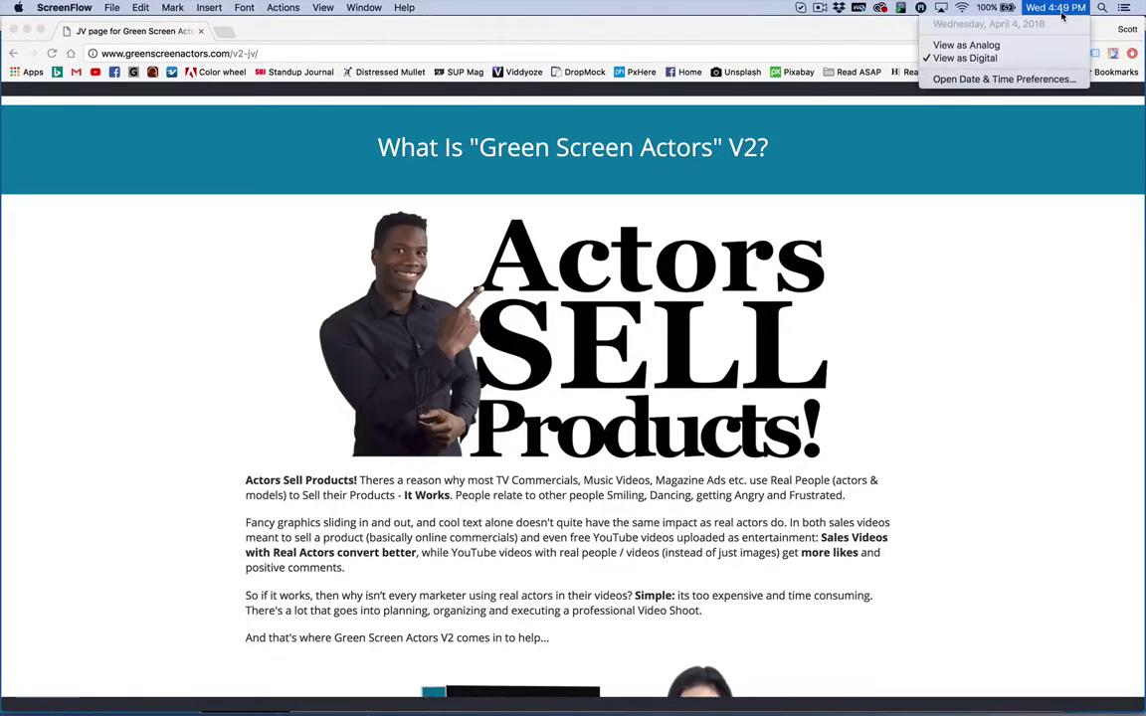
{"action": "left_click", "coordinate": [975, 306]}
{"action": "scroll", "coordinate": [974, 307], "scroll_direction": "down", "scroll_amount": 3}
{"action": "scroll", "coordinate": [974, 306], "scroll_direction": "down", "scroll_amount": 2}
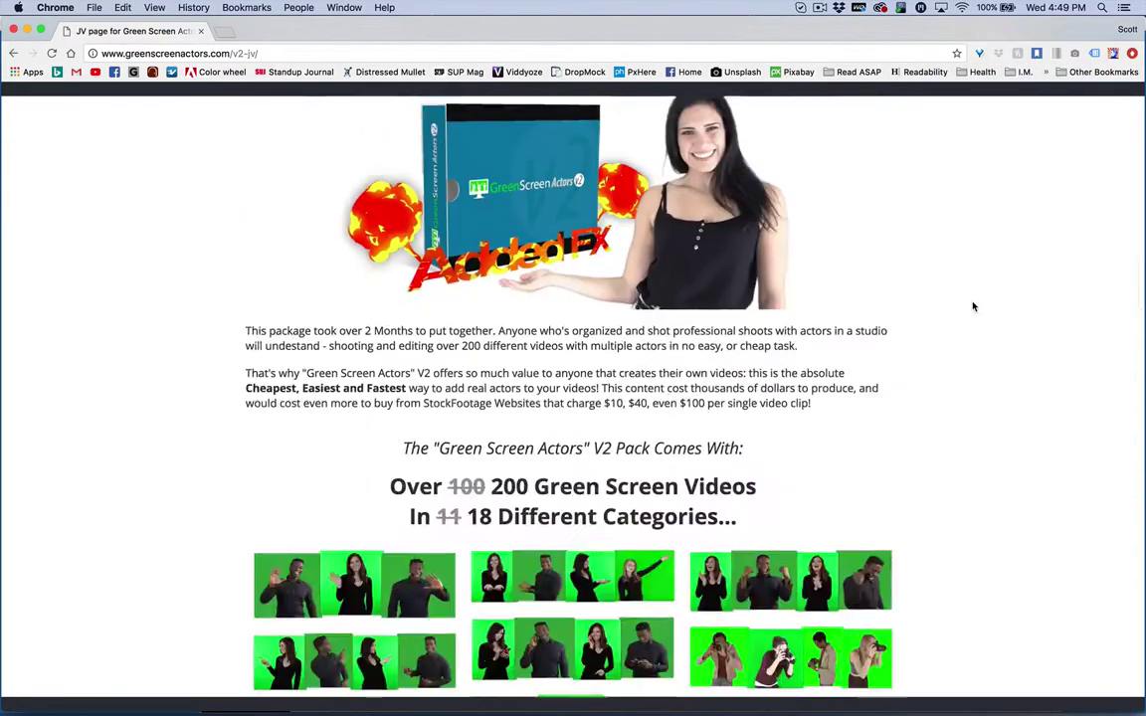
{"action": "scroll", "coordinate": [974, 306], "scroll_direction": "down", "scroll_amount": 1}
{"action": "scroll", "coordinate": [974, 306], "scroll_direction": "down", "scroll_amount": 2}
{"action": "scroll", "coordinate": [974, 306], "scroll_direction": "down", "scroll_amount": 3}
{"action": "scroll", "coordinate": [975, 307], "scroll_direction": "down", "scroll_amount": 4}
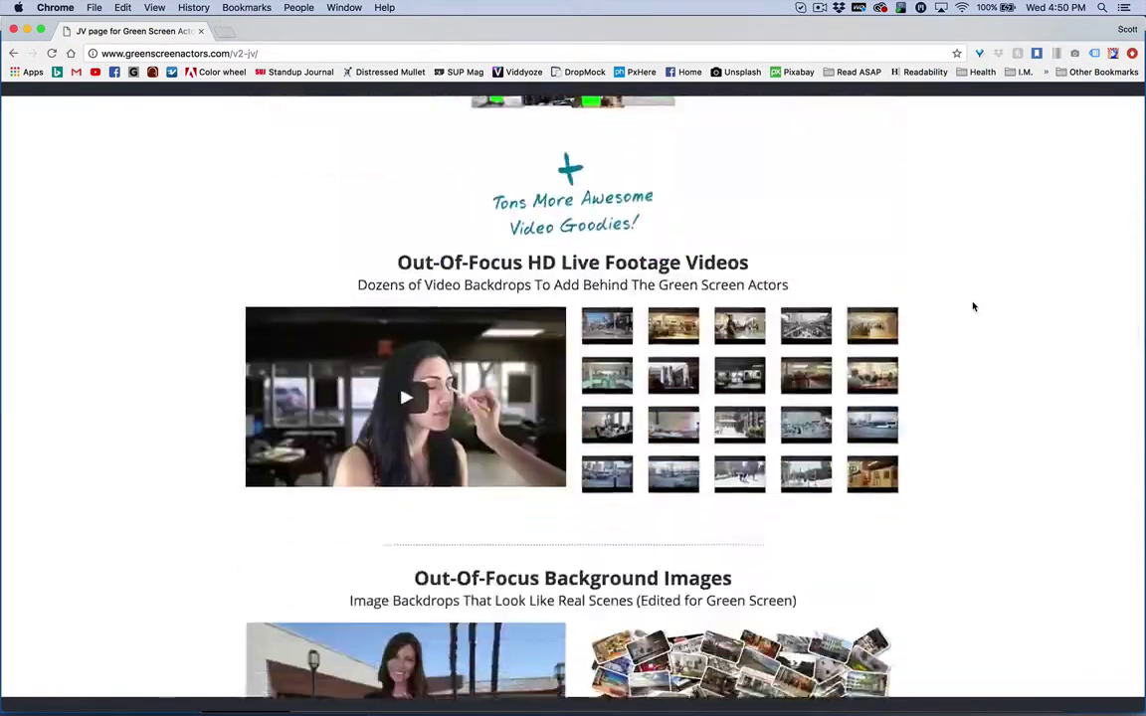
{"action": "scroll", "coordinate": [974, 307], "scroll_direction": "down", "scroll_amount": 4}
{"action": "scroll", "coordinate": [974, 306], "scroll_direction": "down", "scroll_amount": 4}
{"action": "scroll", "coordinate": [974, 306], "scroll_direction": "down", "scroll_amount": 4}
{"action": "scroll", "coordinate": [974, 306], "scroll_direction": "down", "scroll_amount": 5}
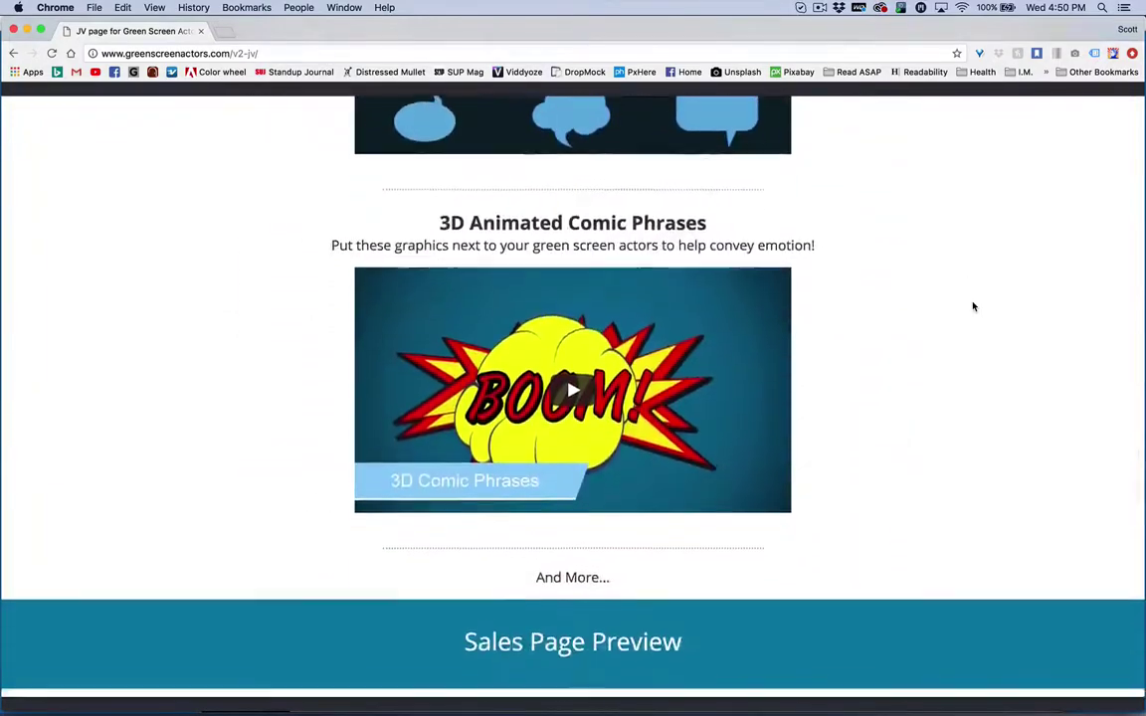
{"action": "scroll", "coordinate": [974, 306], "scroll_direction": "down", "scroll_amount": 10}
Step: Scroll back up to the '200 Green Screen Videos' thumbnail grid
{"action": "scroll", "coordinate": [975, 307], "scroll_direction": "up", "scroll_amount": 4}
{"action": "scroll", "coordinate": [974, 307], "scroll_direction": "up", "scroll_amount": 10}
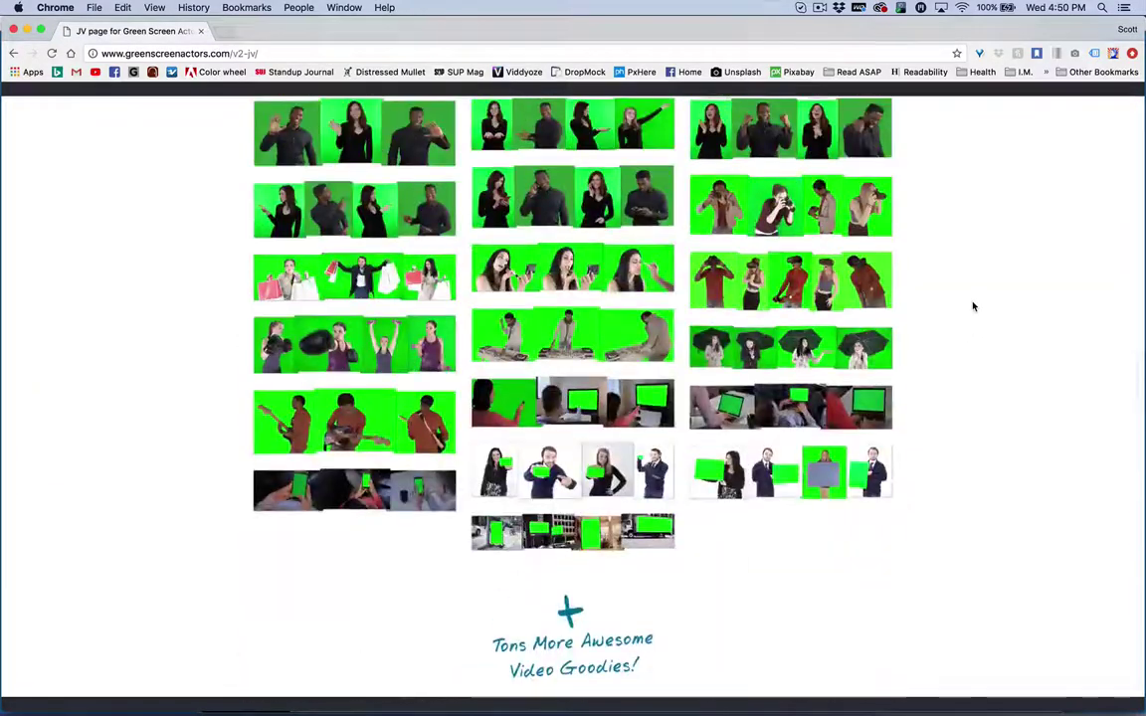
{"action": "scroll", "coordinate": [975, 306], "scroll_direction": "up", "scroll_amount": 1}
{"action": "scroll", "coordinate": [974, 306], "scroll_direction": "up", "scroll_amount": 3}
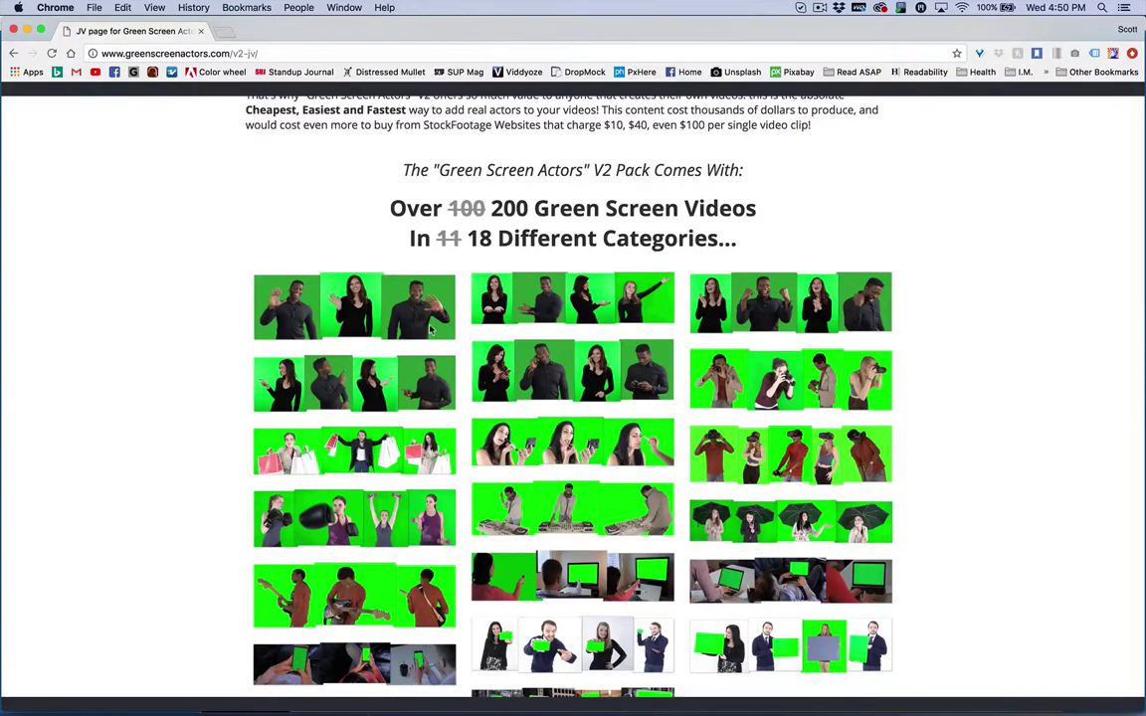
{"action": "scroll", "coordinate": [502, 328], "scroll_direction": "up", "scroll_amount": 5}
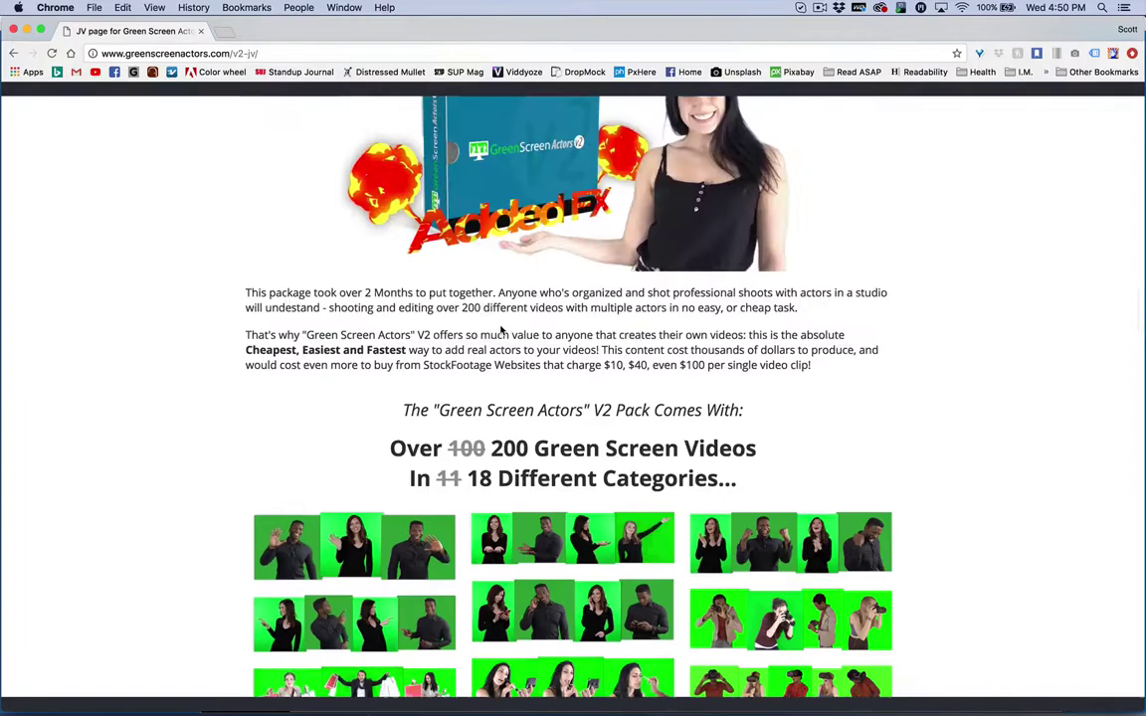
{"action": "scroll", "coordinate": [502, 330], "scroll_direction": "down", "scroll_amount": 5}
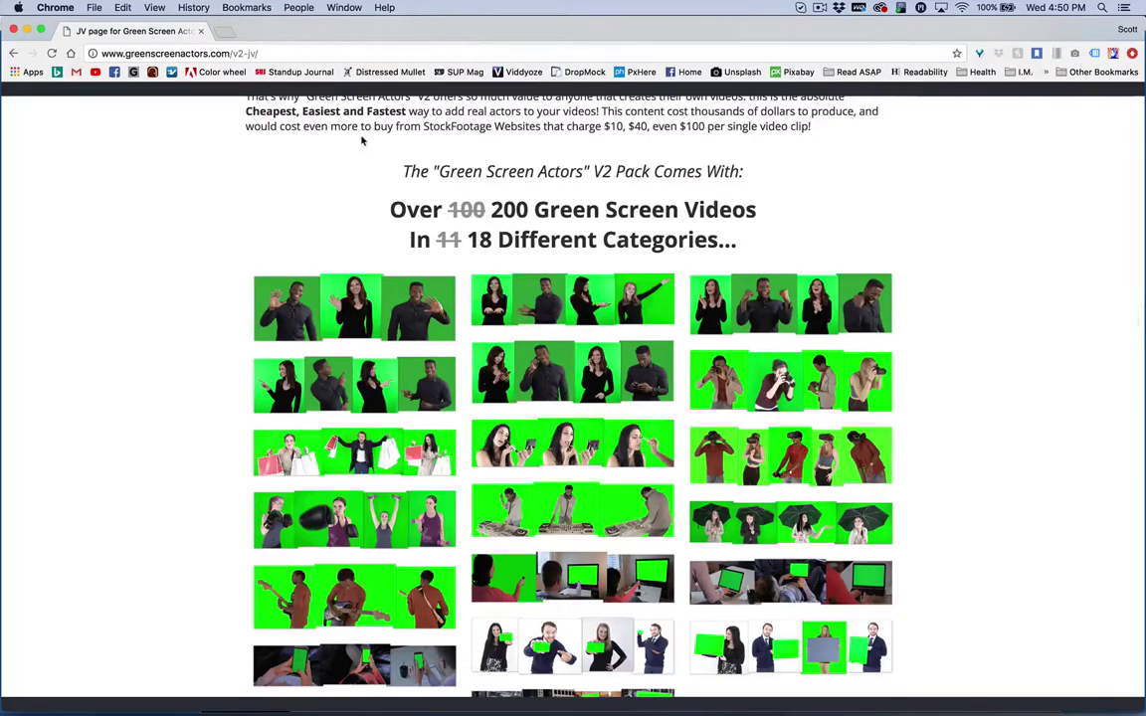
Step: Switch to Easy Video Lab, preview the celebrating-man template to 0:05.37, then open the Library
{"action": "key", "text": "ctrl+Up"}
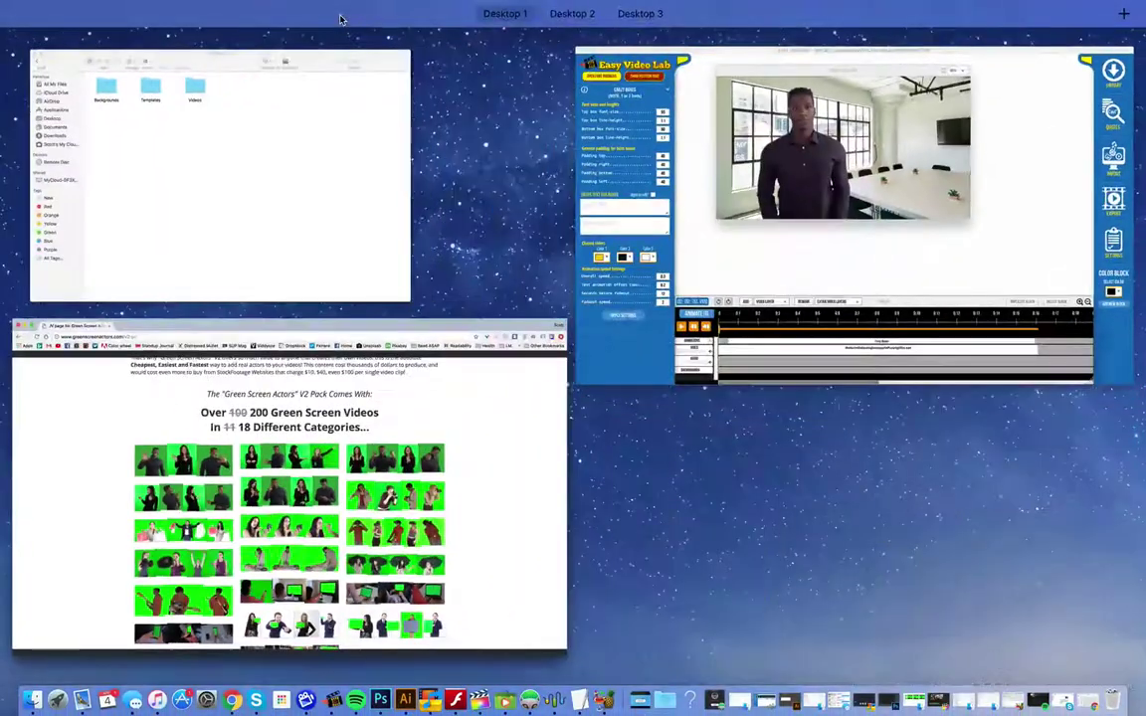
{"action": "left_click", "coordinate": [834, 317]}
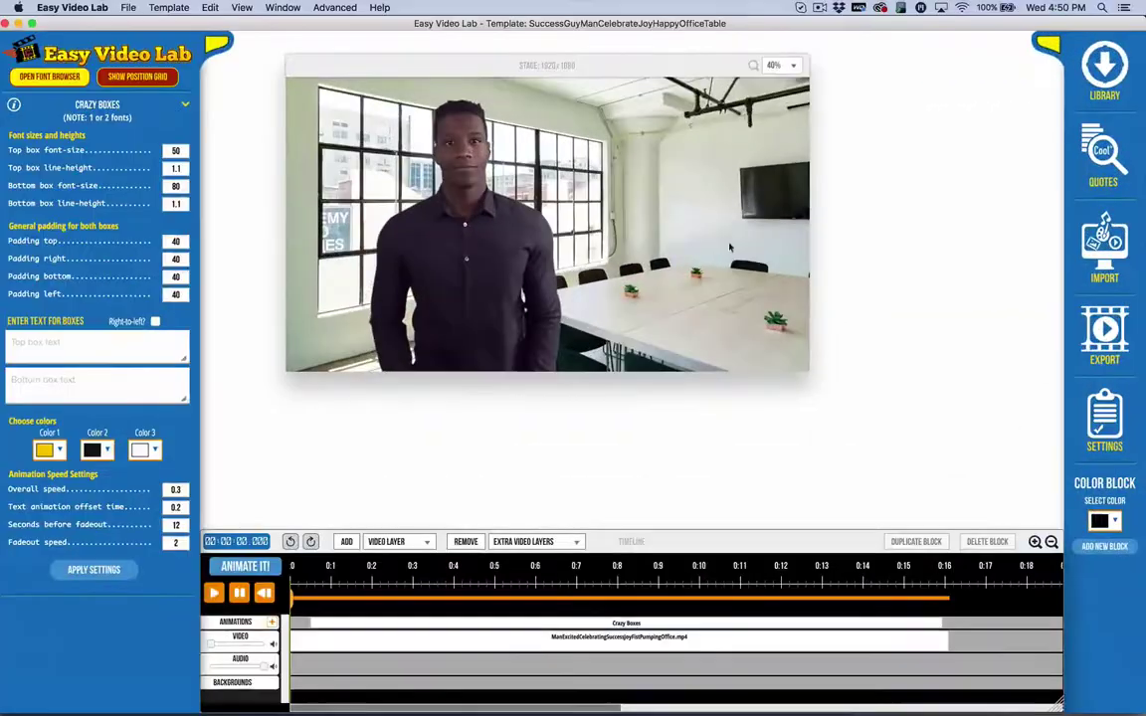
{"action": "left_click", "coordinate": [214, 593]}
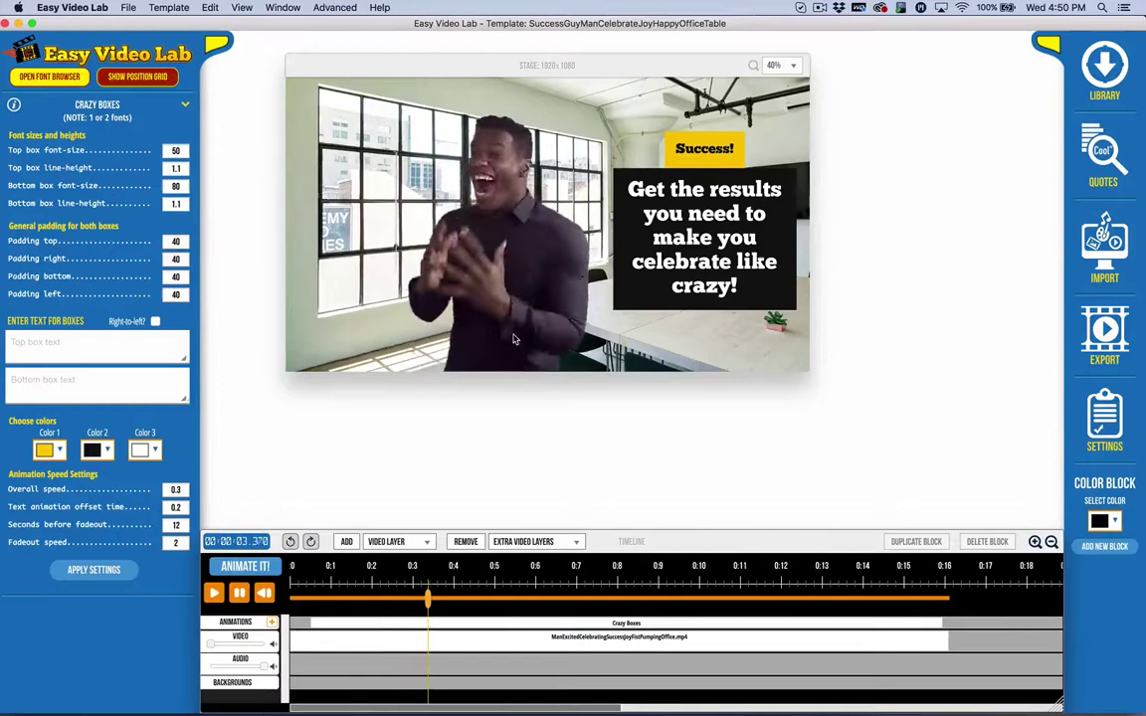
{"action": "left_click", "coordinate": [251, 569]}
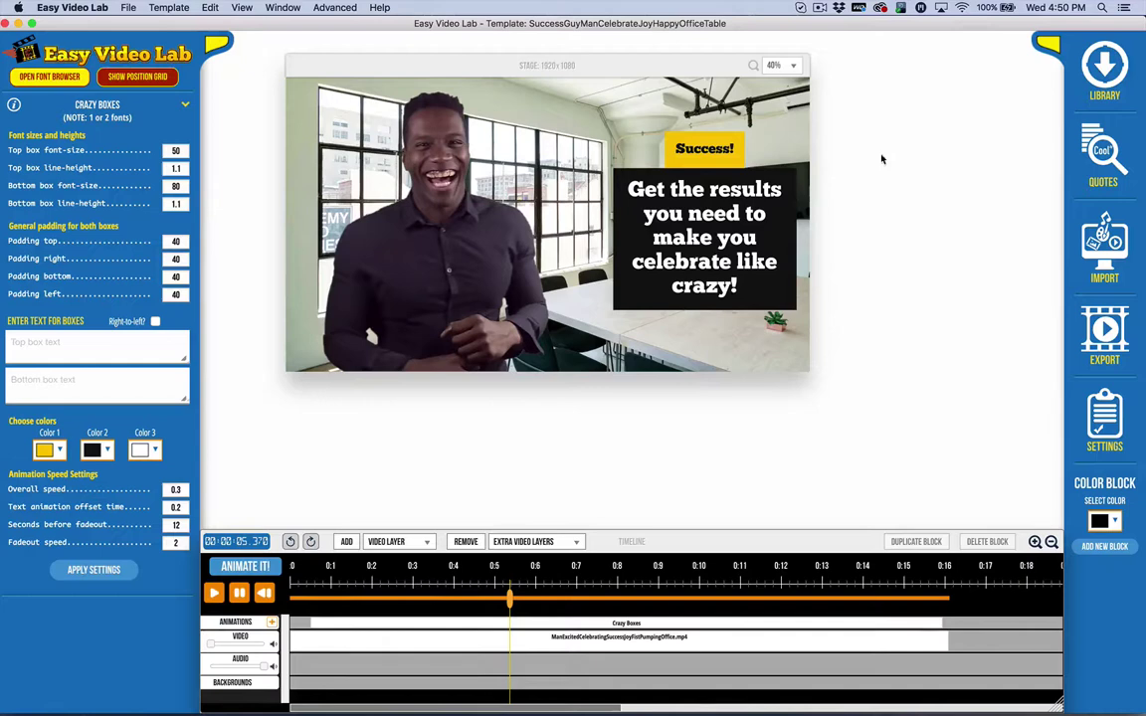
{"action": "left_click", "coordinate": [1104, 68]}
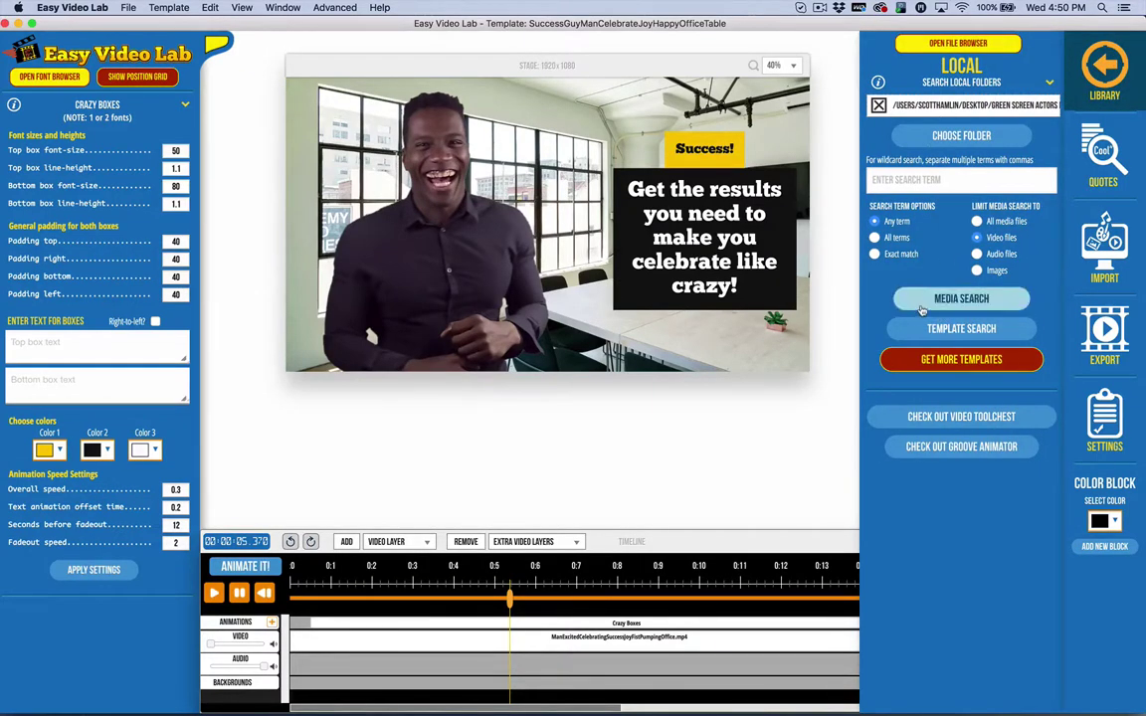
Step: Search the Green Screen Actors folder, listing 35 local video clips
{"action": "left_click", "coordinate": [922, 301]}
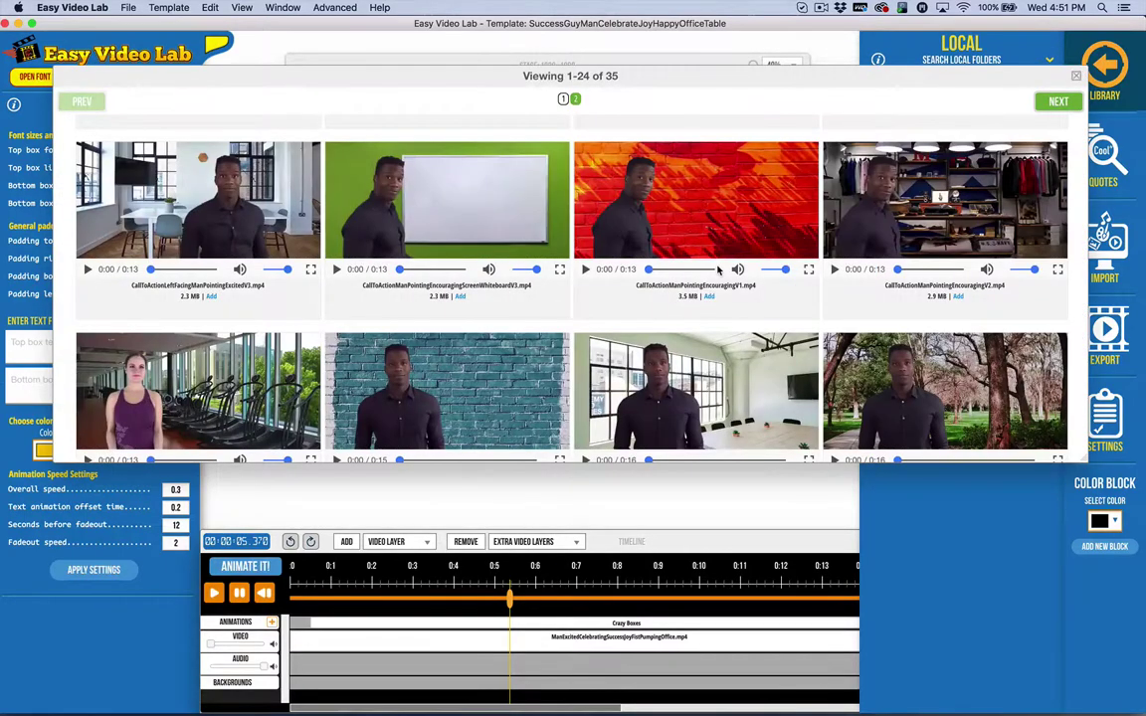
{"action": "scroll", "coordinate": [464, 230], "scroll_direction": "down", "scroll_amount": 3}
{"action": "scroll", "coordinate": [448, 229], "scroll_direction": "down", "scroll_amount": 5}
{"action": "scroll", "coordinate": [417, 227], "scroll_direction": "down", "scroll_amount": 4}
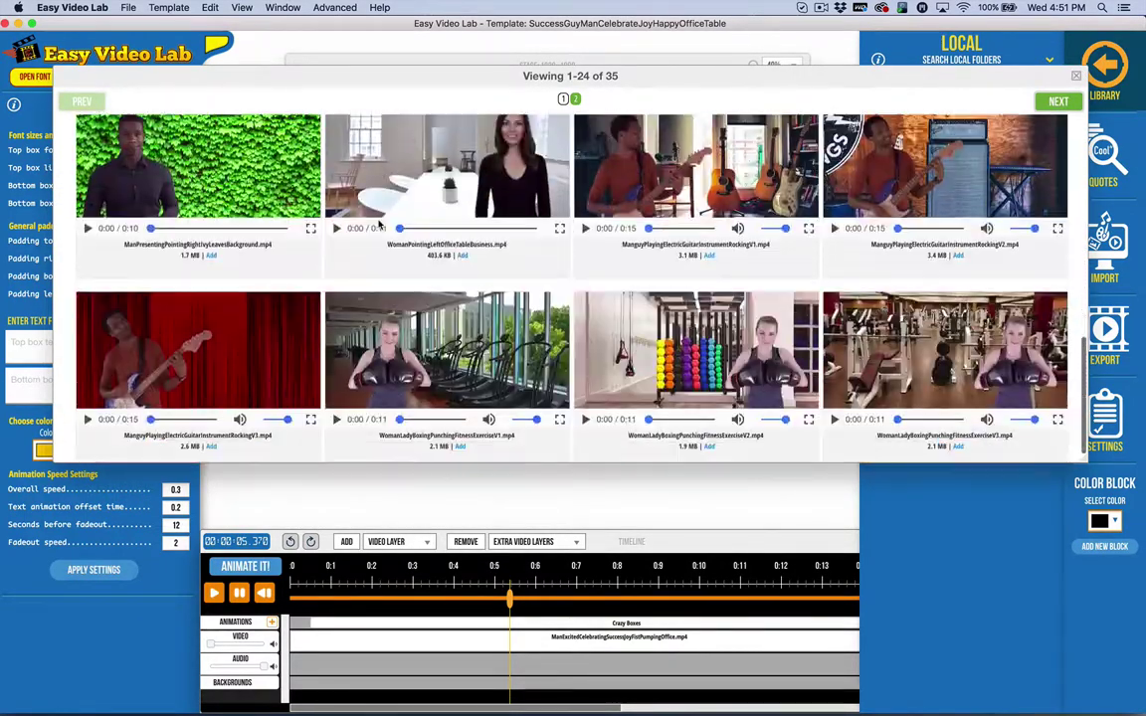
{"action": "scroll", "coordinate": [378, 225], "scroll_direction": "up", "scroll_amount": 3}
{"action": "scroll", "coordinate": [378, 225], "scroll_direction": "up", "scroll_amount": 10}
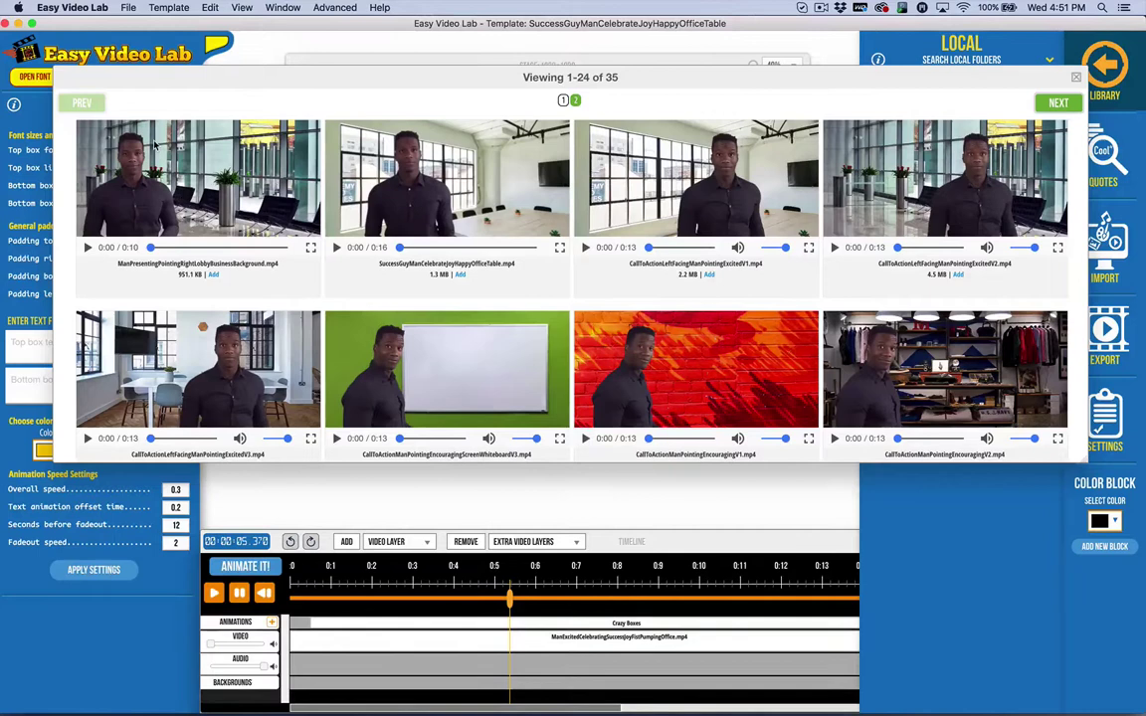
Step: Preview the lobby presenter, whiteboard and FitnessWomanLiftingWeightsGymV1 clips
{"action": "left_click", "coordinate": [88, 248]}
{"action": "left_click", "coordinate": [88, 248]}
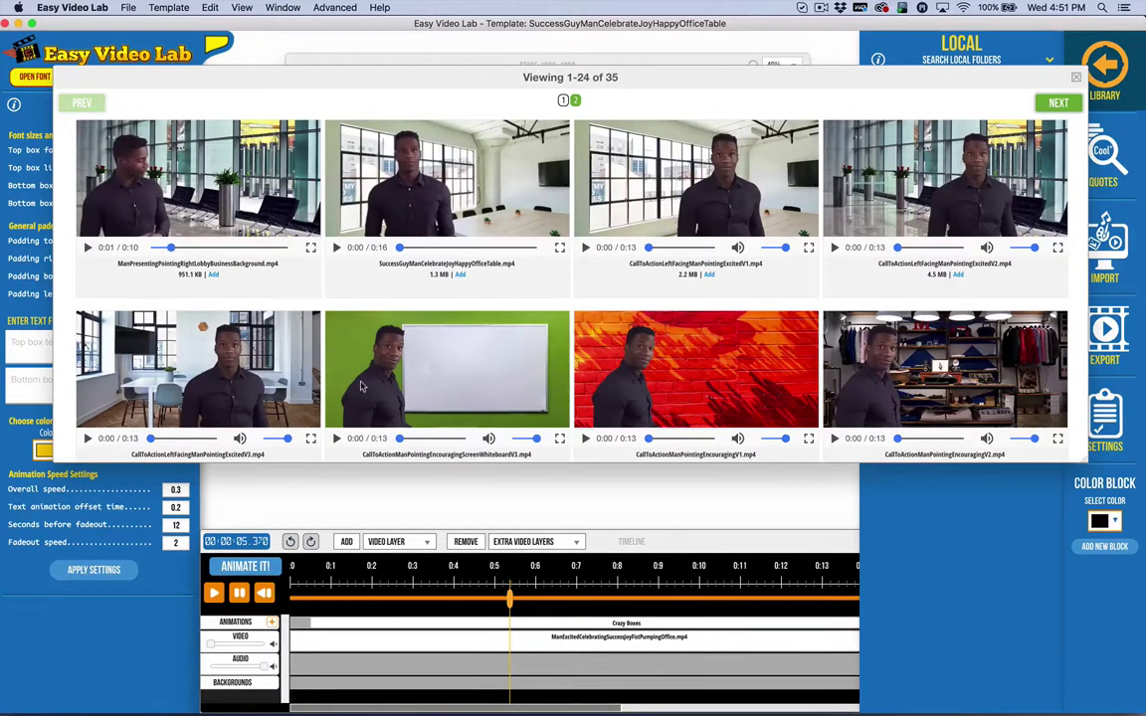
{"action": "left_click", "coordinate": [337, 439]}
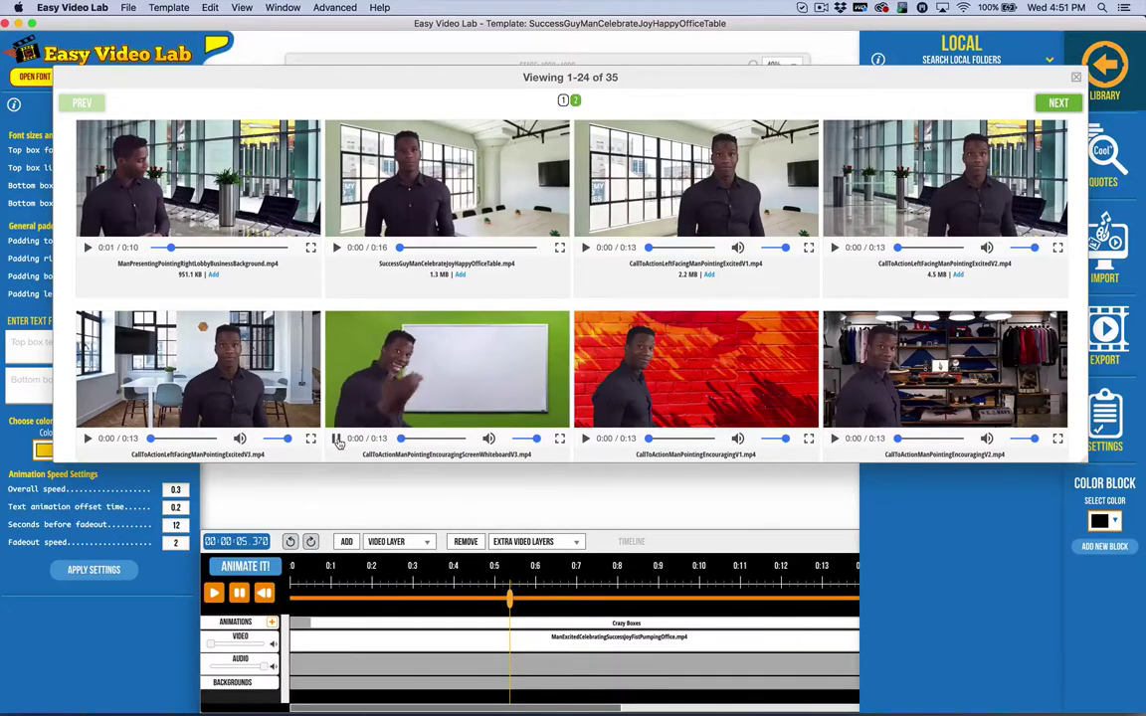
{"action": "left_click", "coordinate": [338, 439]}
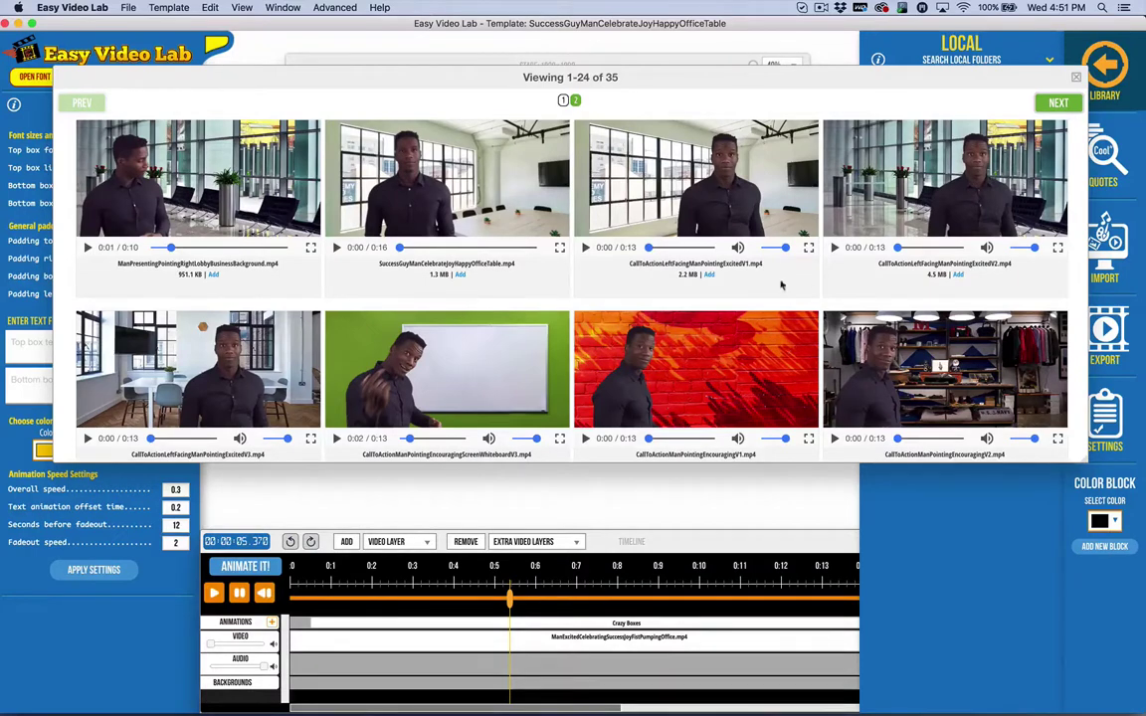
{"action": "scroll", "coordinate": [717, 299], "scroll_direction": "down", "scroll_amount": 10}
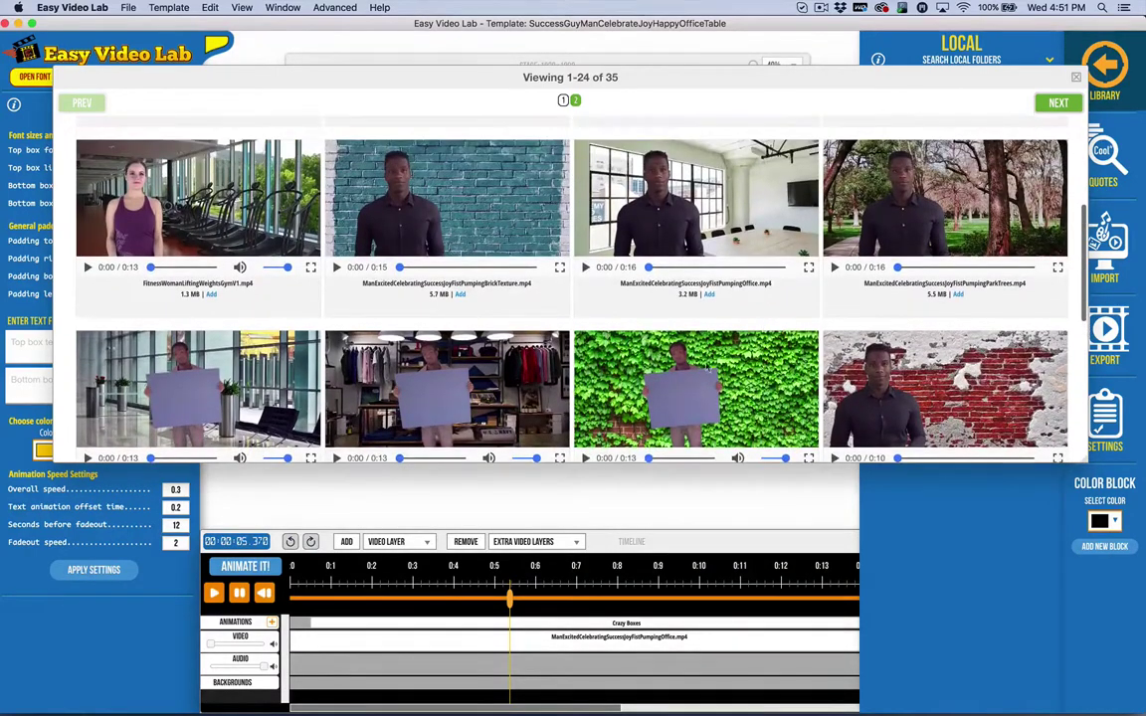
{"action": "left_click", "coordinate": [87, 268]}
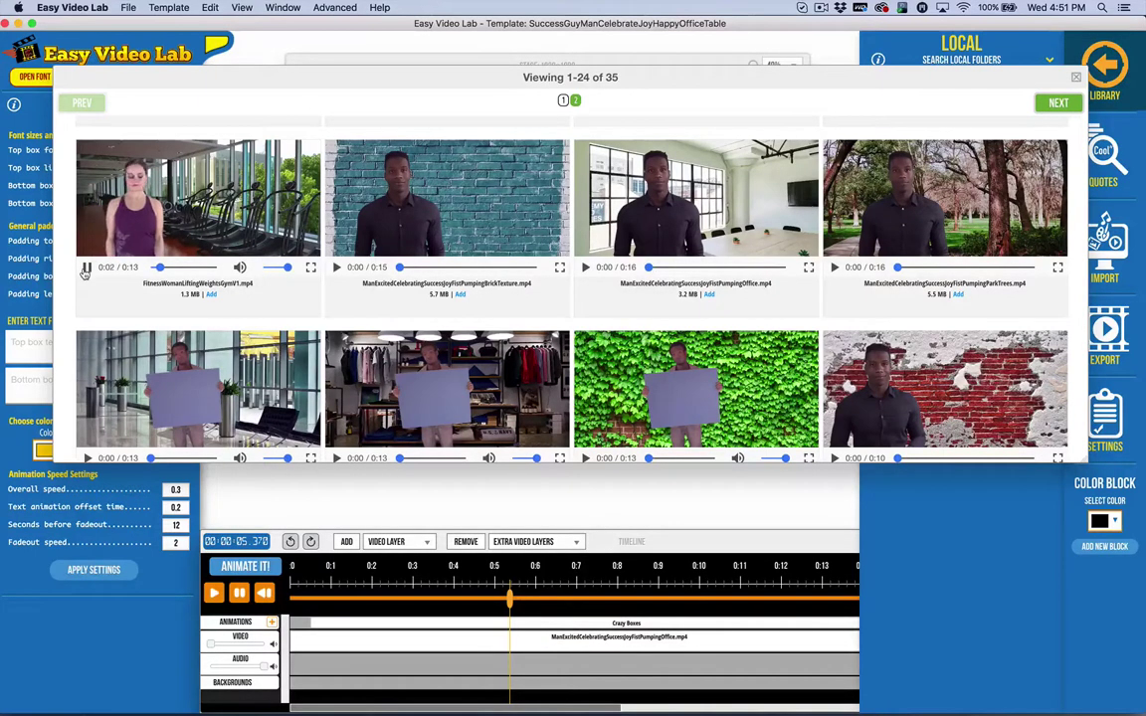
{"action": "left_click", "coordinate": [87, 267]}
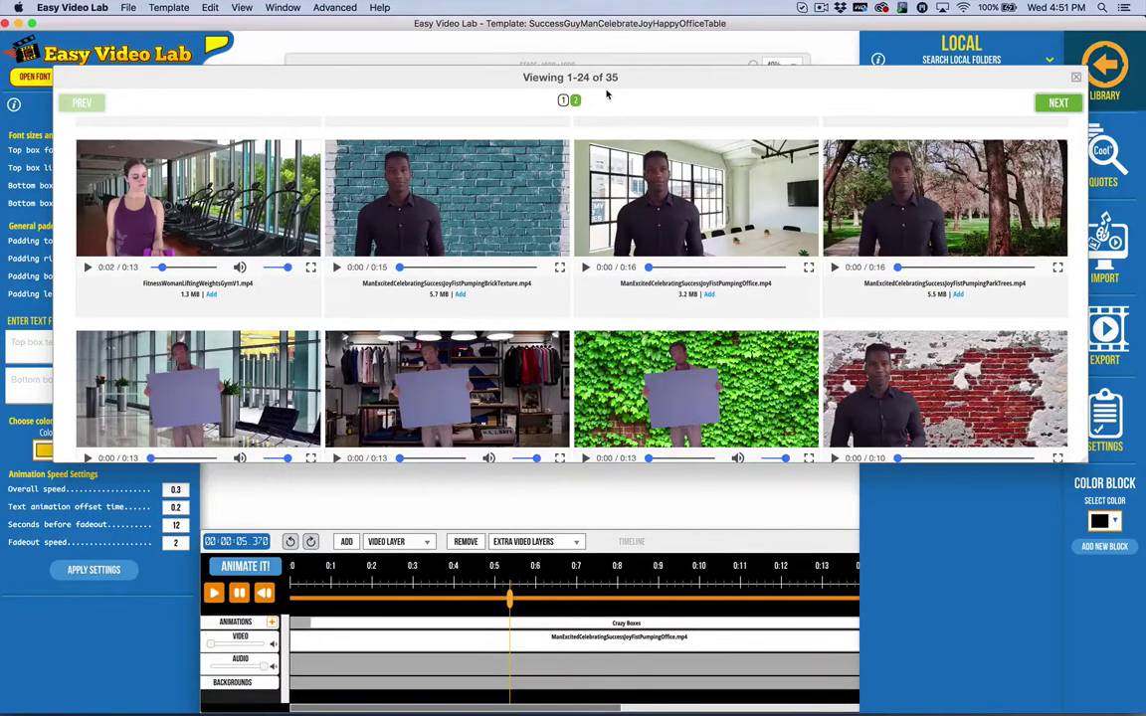
{"action": "left_click", "coordinate": [574, 101]}
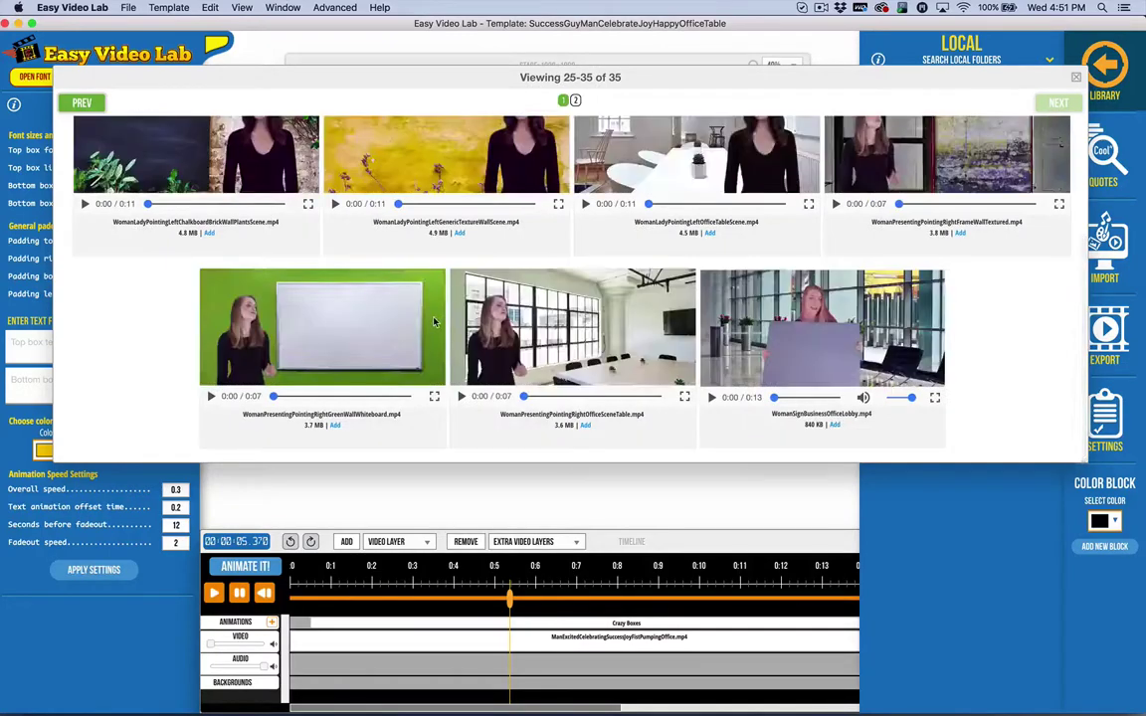
{"action": "scroll", "coordinate": [749, 307], "scroll_direction": "up", "scroll_amount": 5}
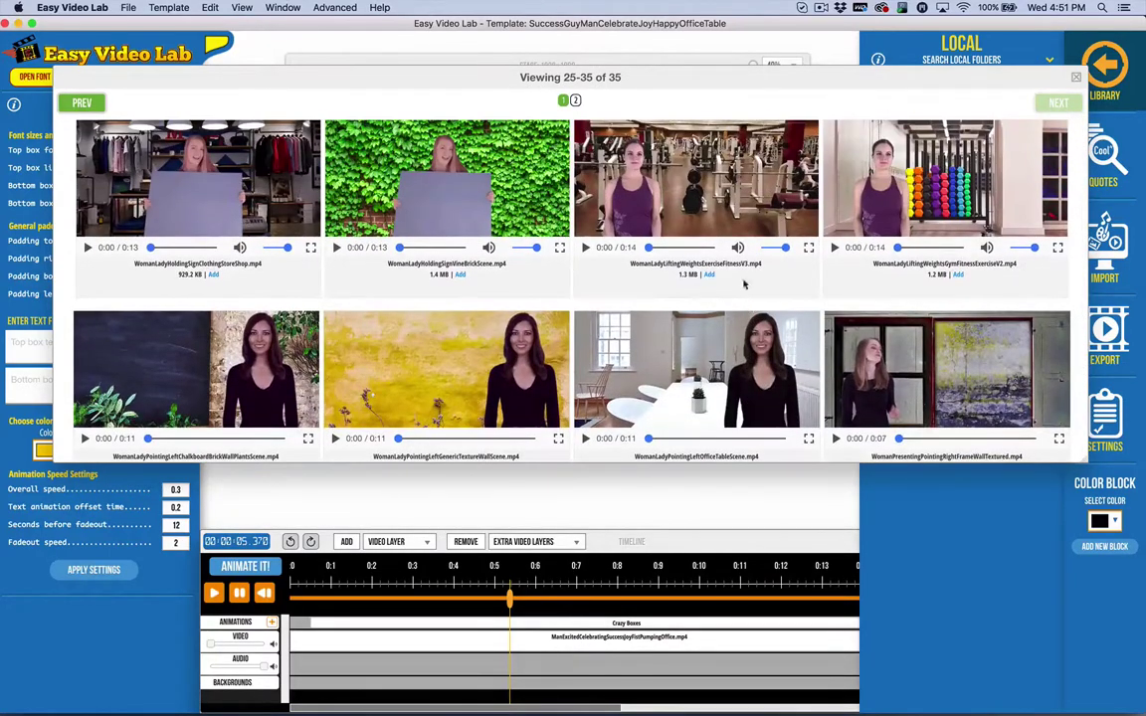
{"action": "left_click", "coordinate": [585, 247]}
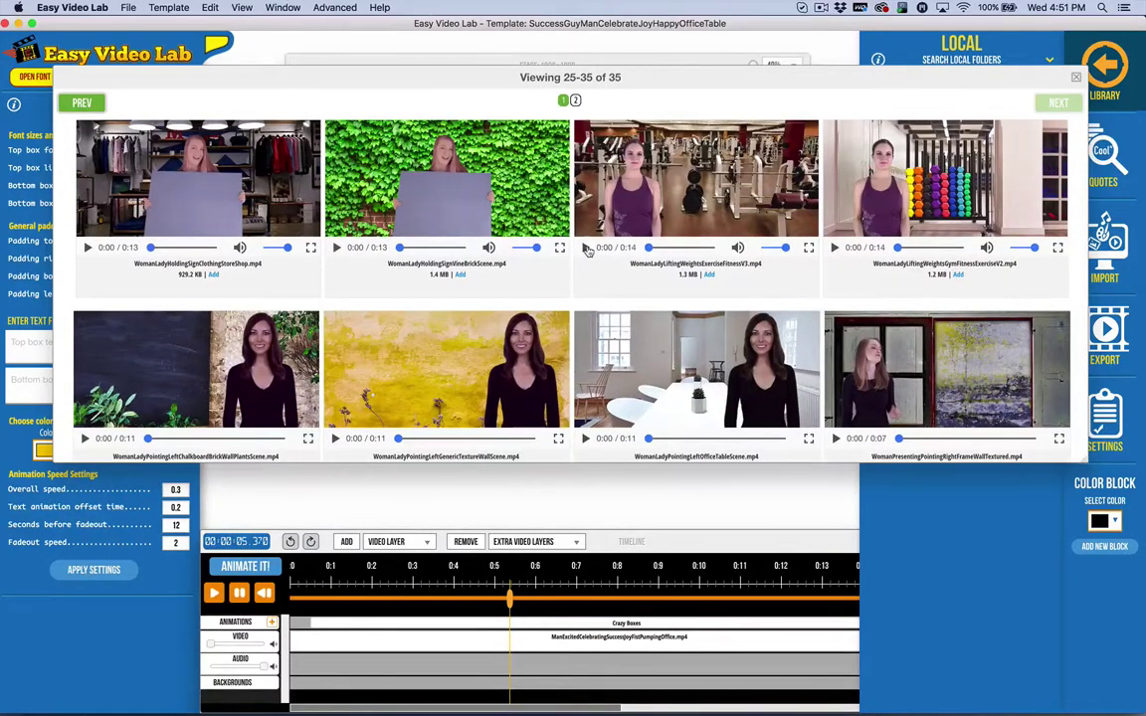
{"action": "left_click", "coordinate": [835, 248]}
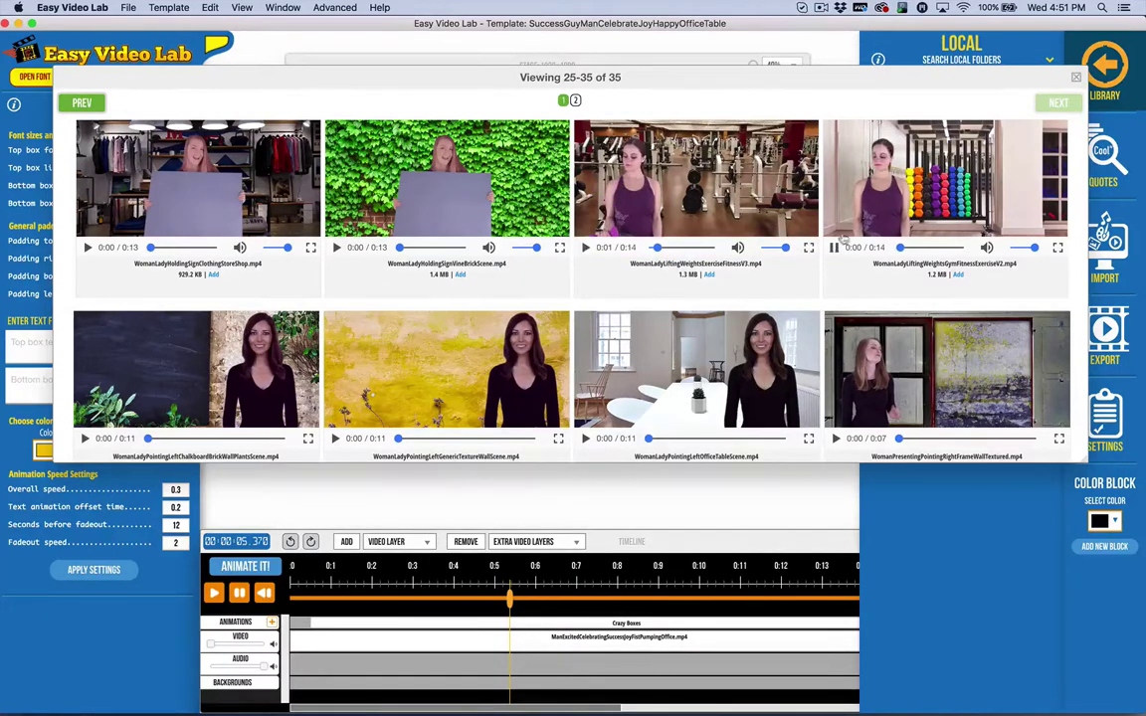
{"action": "left_click", "coordinate": [835, 247]}
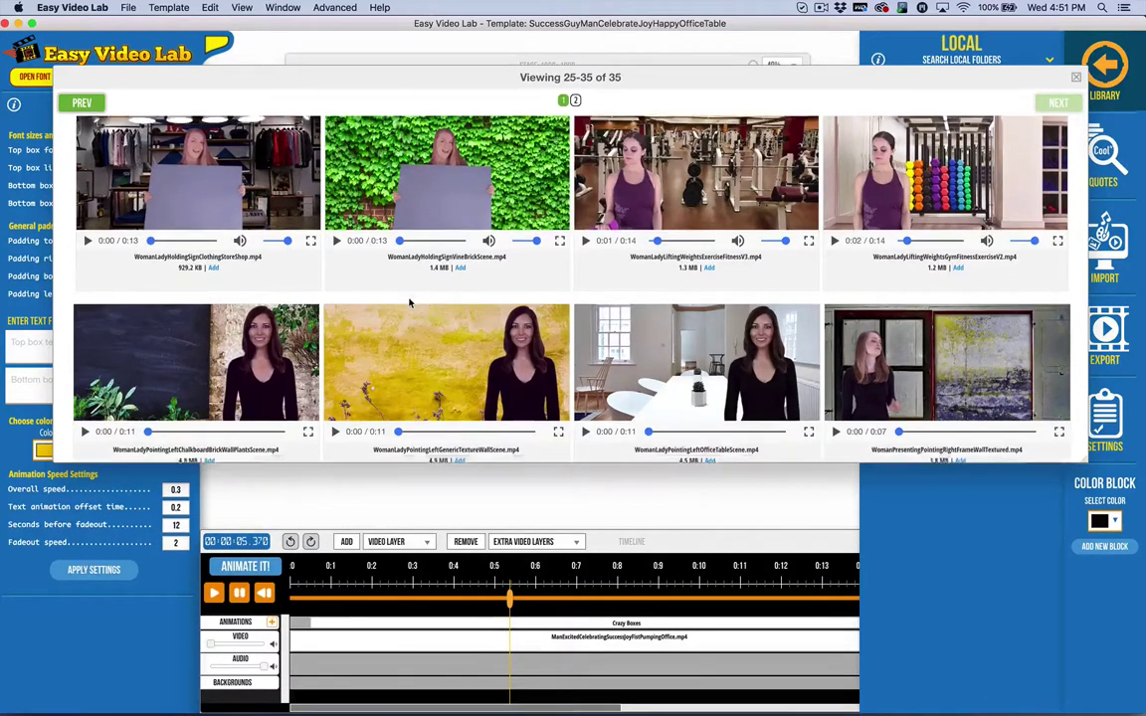
{"action": "scroll", "coordinate": [409, 302], "scroll_direction": "down", "scroll_amount": 5}
{"action": "scroll", "coordinate": [409, 302], "scroll_direction": "up", "scroll_amount": 3}
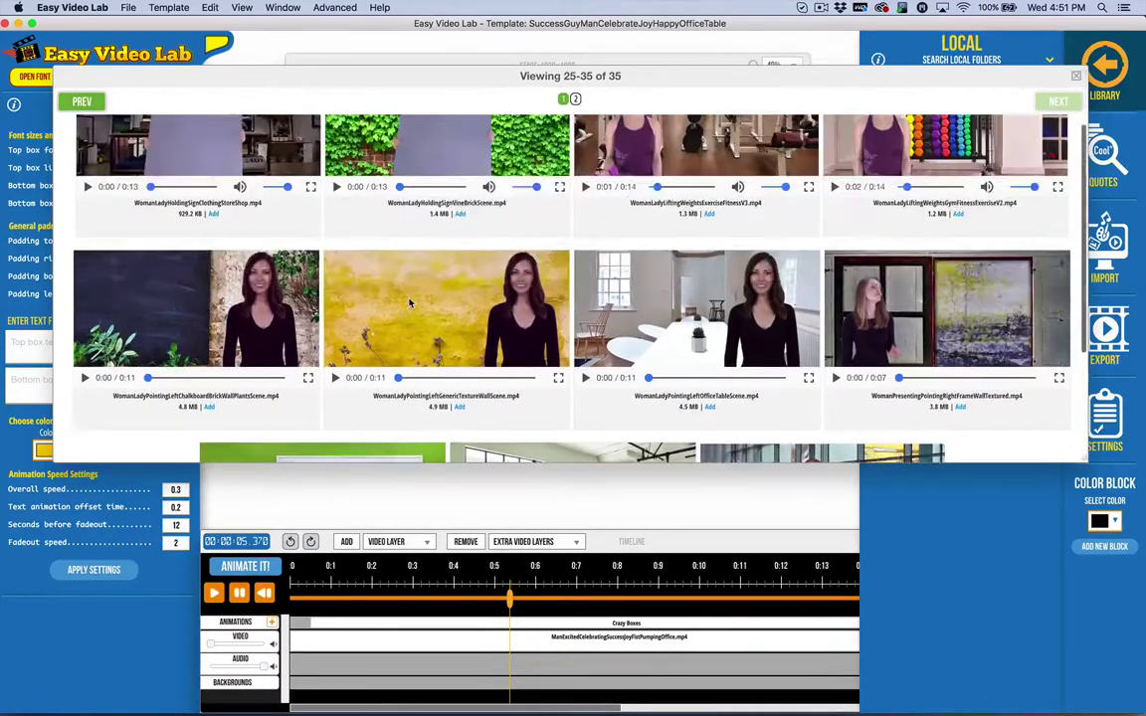
{"action": "left_click", "coordinate": [336, 377]}
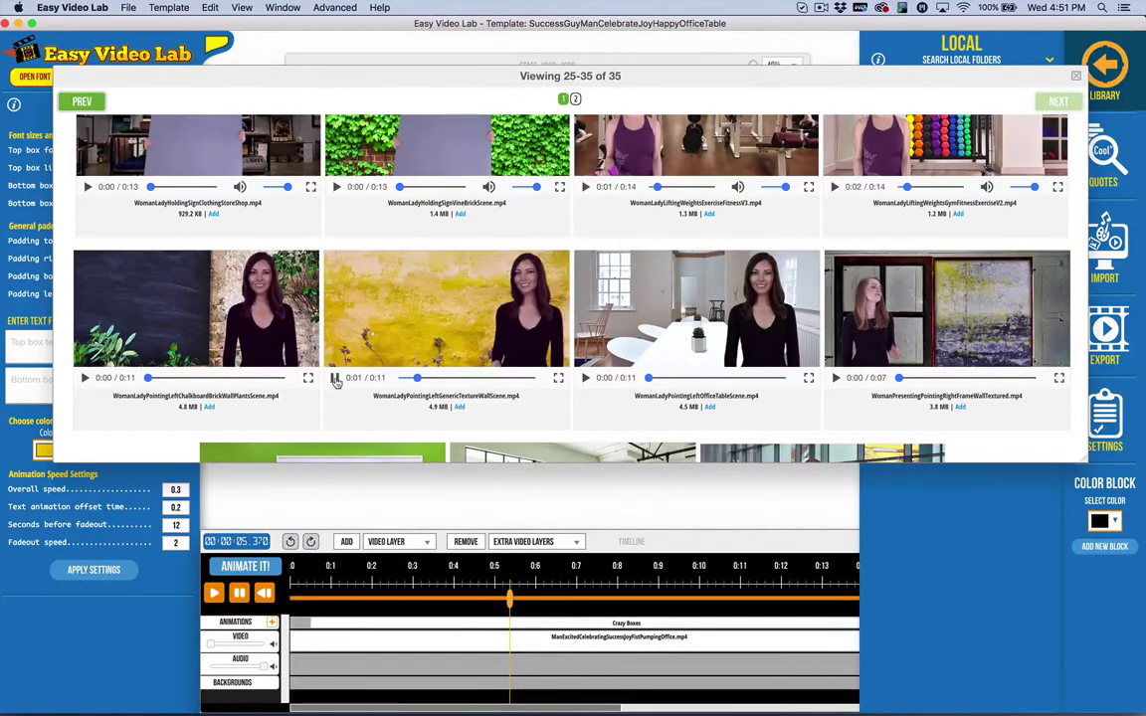
{"action": "left_click", "coordinate": [335, 377]}
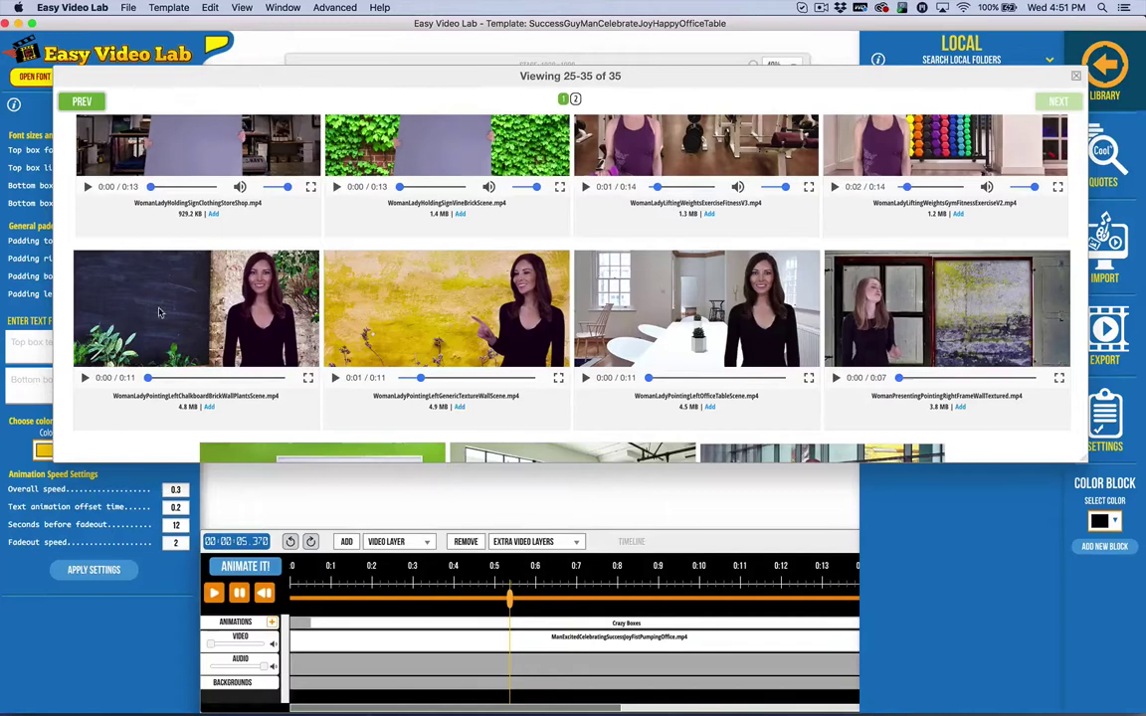
{"action": "left_click", "coordinate": [86, 379]}
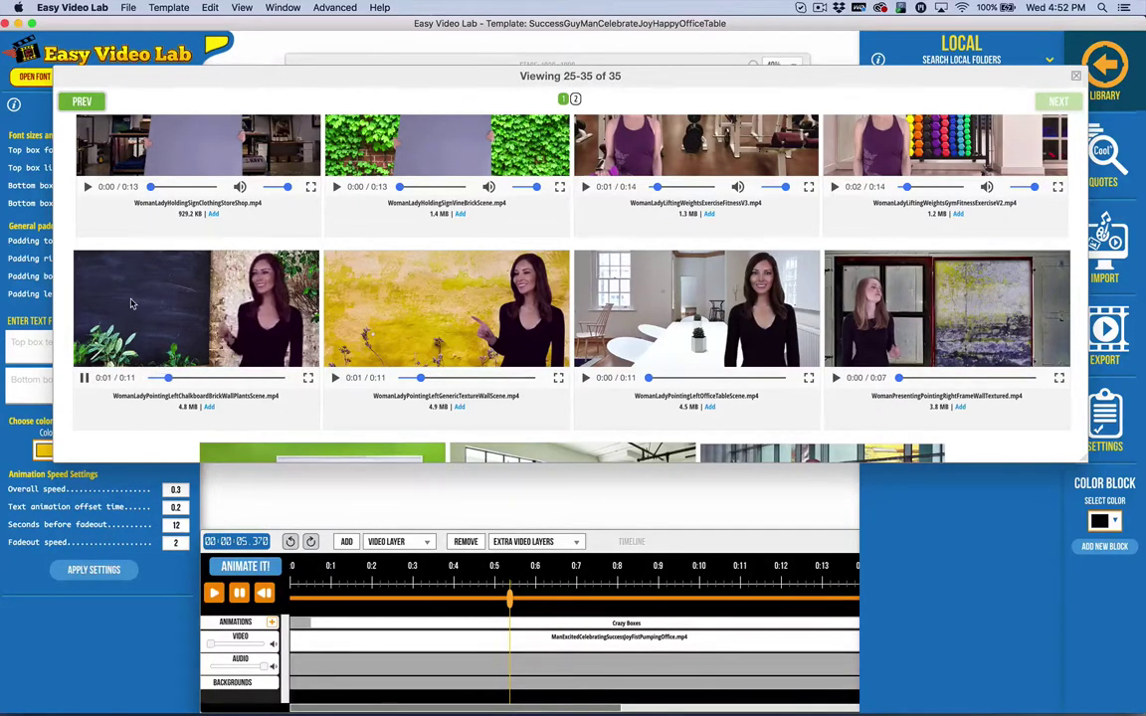
{"action": "left_click", "coordinate": [84, 378]}
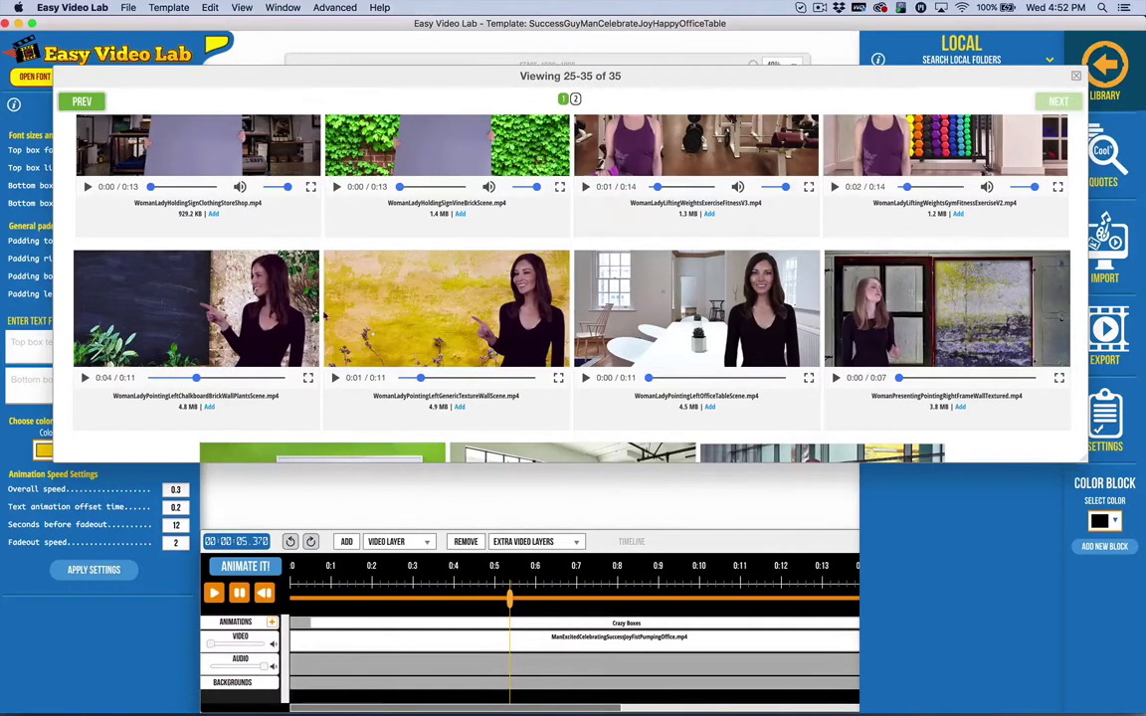
{"action": "scroll", "coordinate": [575, 244], "scroll_direction": "up", "scroll_amount": 3}
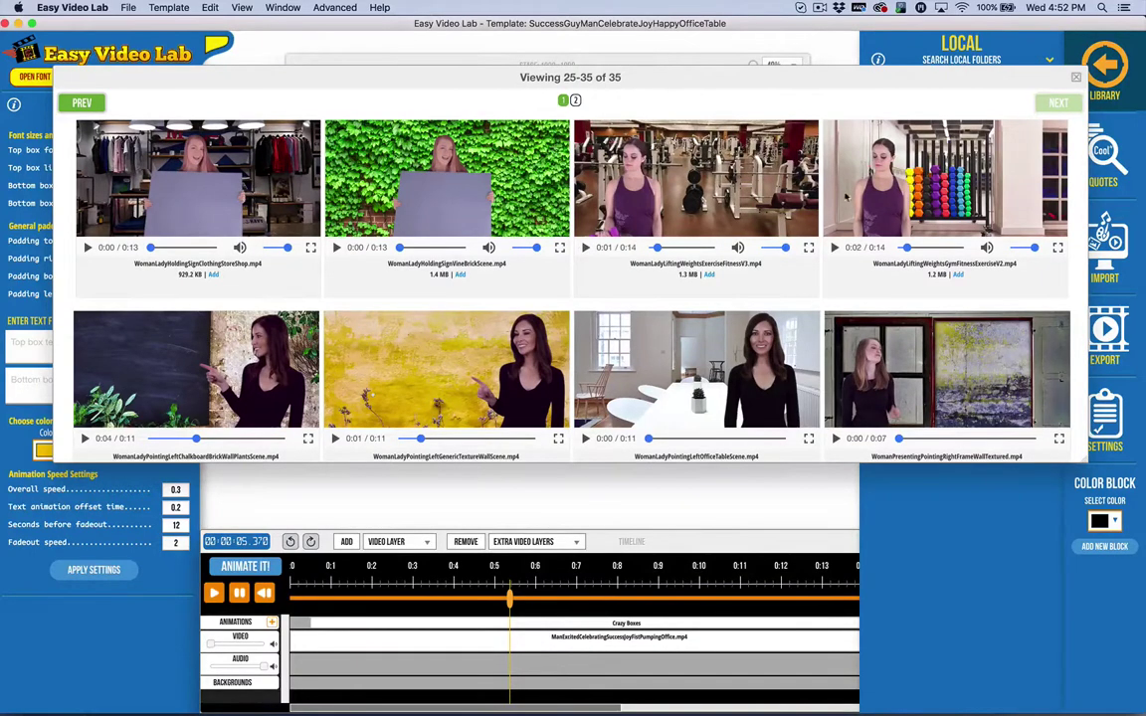
Step: Place the GymFitnessExerciseV2 dumbbell clip at the timeline start and delete the leftover block
{"action": "left_click", "coordinate": [959, 273]}
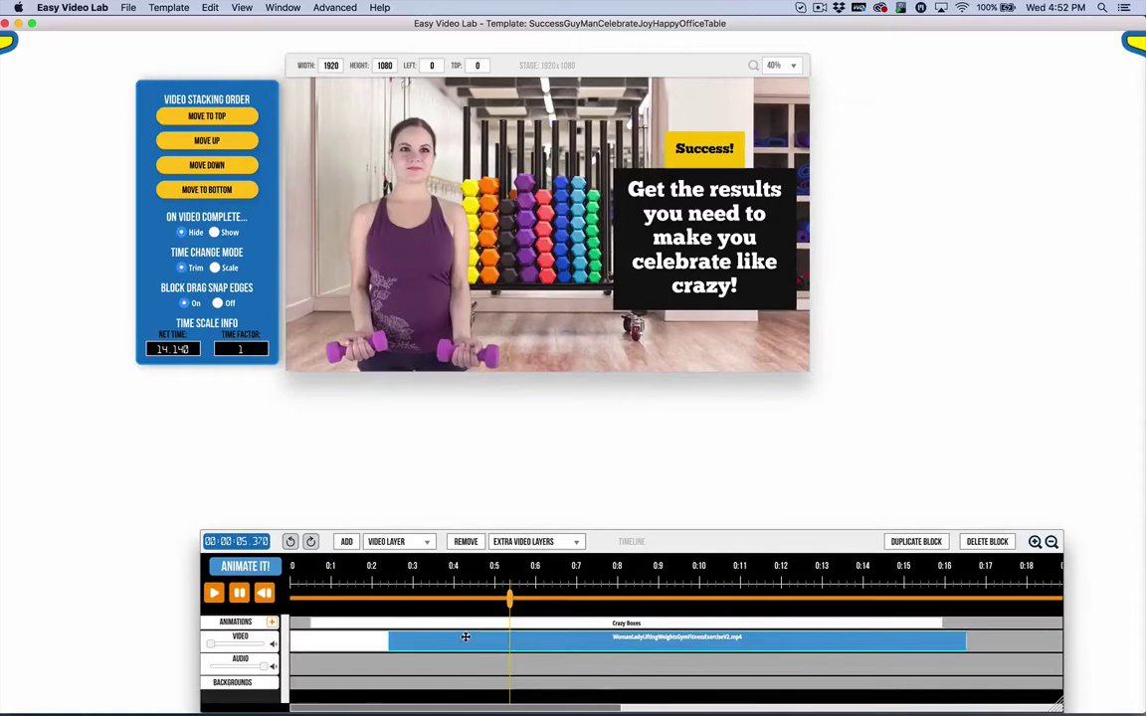
{"action": "left_click_drag", "start_coordinate": [619, 647], "coordinate": [388, 645]}
{"action": "left_click", "coordinate": [892, 640]}
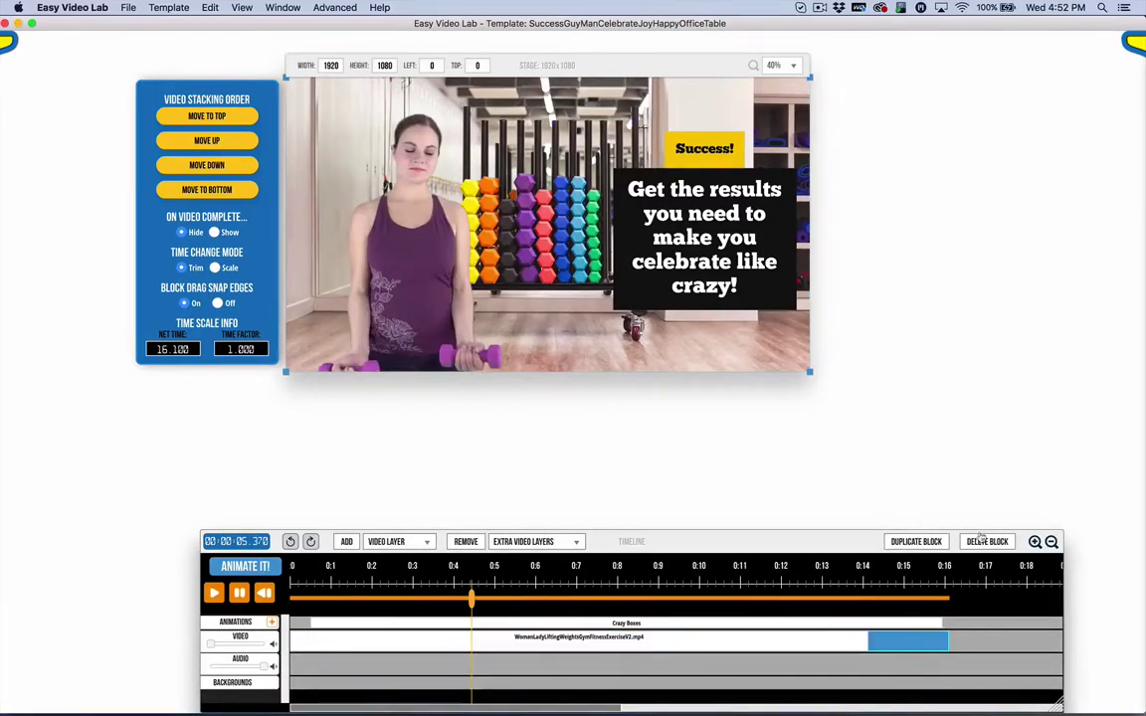
{"action": "key", "text": "Delete"}
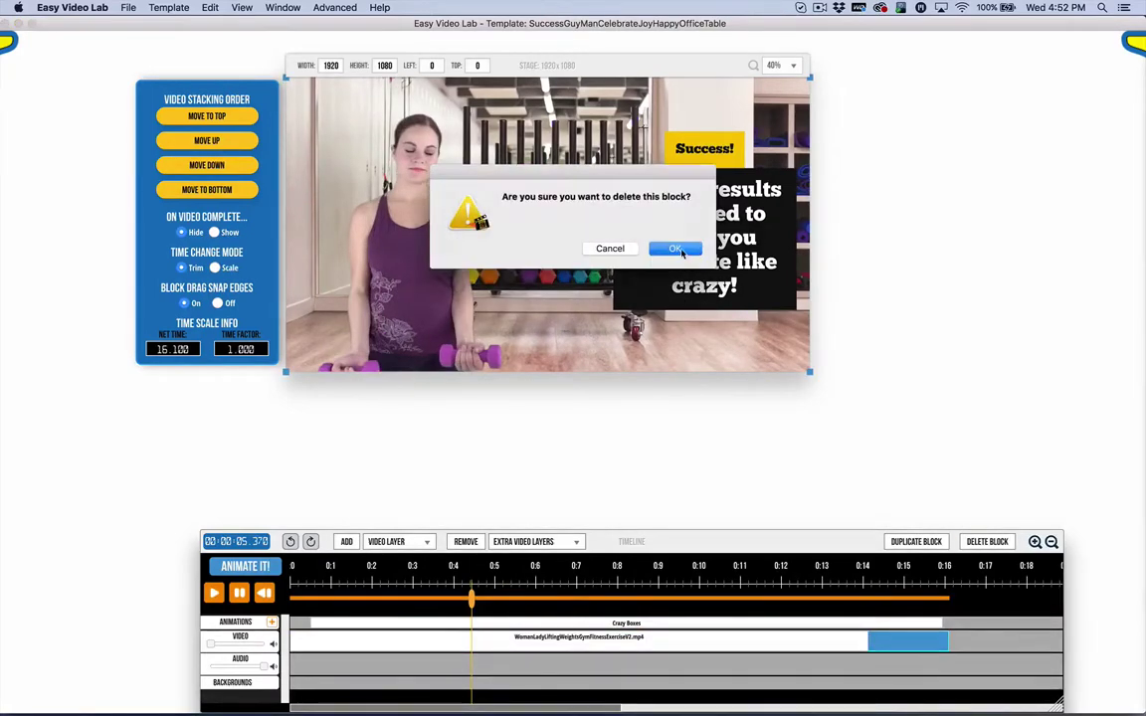
{"action": "left_click", "coordinate": [676, 249]}
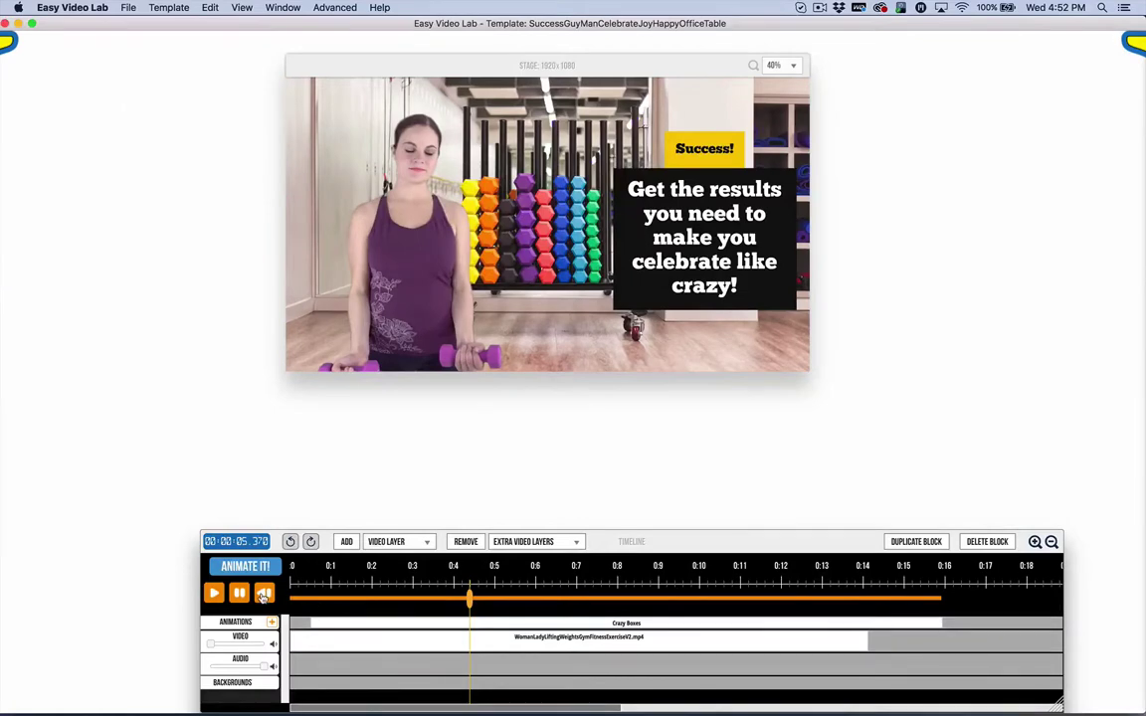
Step: Reposition the Crazy Boxes 'Success!' text beside the woman using the position grid
{"action": "left_click", "coordinate": [403, 623]}
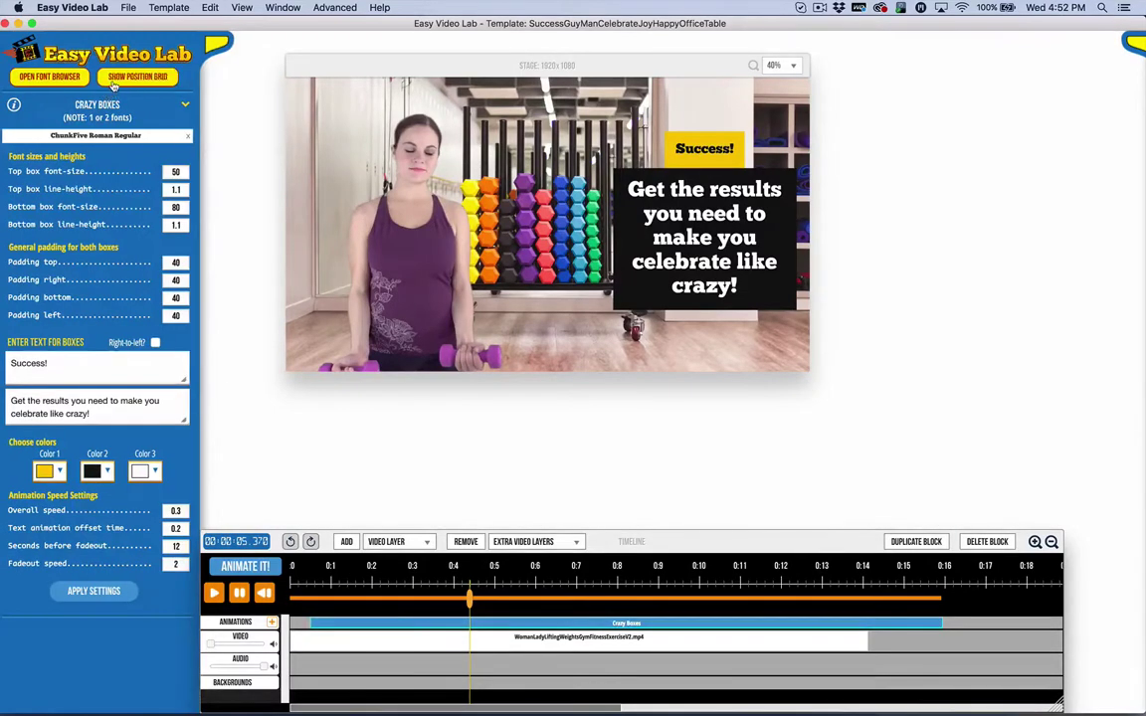
{"action": "left_click", "coordinate": [116, 79]}
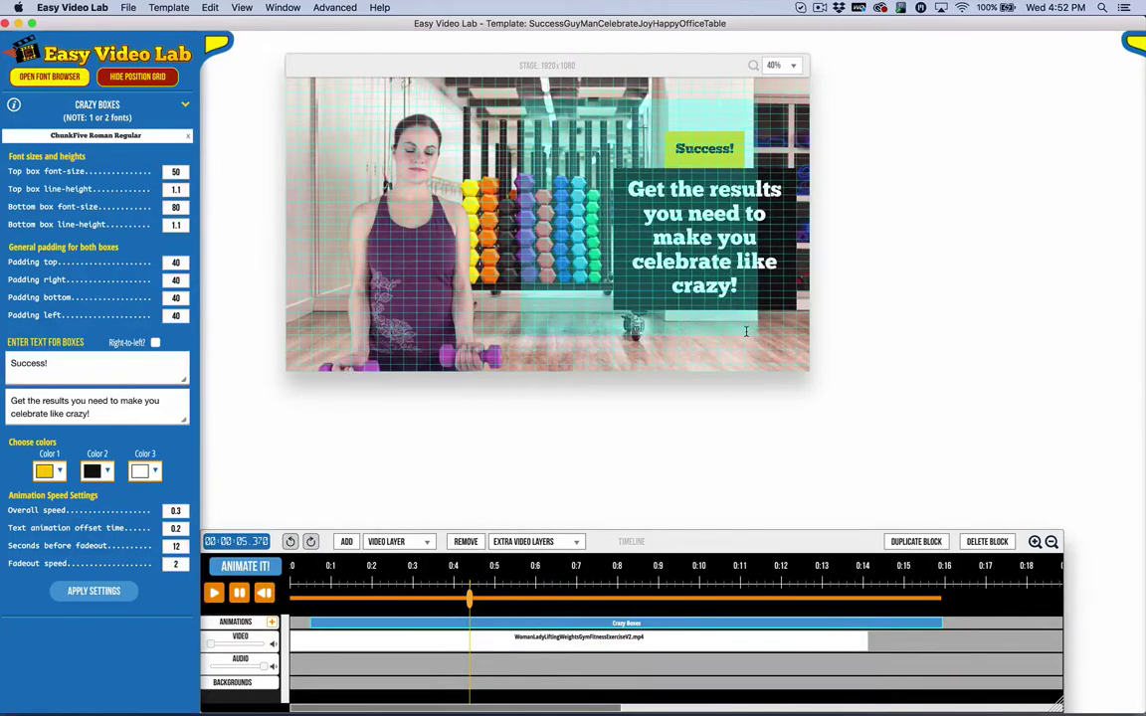
{"action": "left_click", "coordinate": [127, 590]}
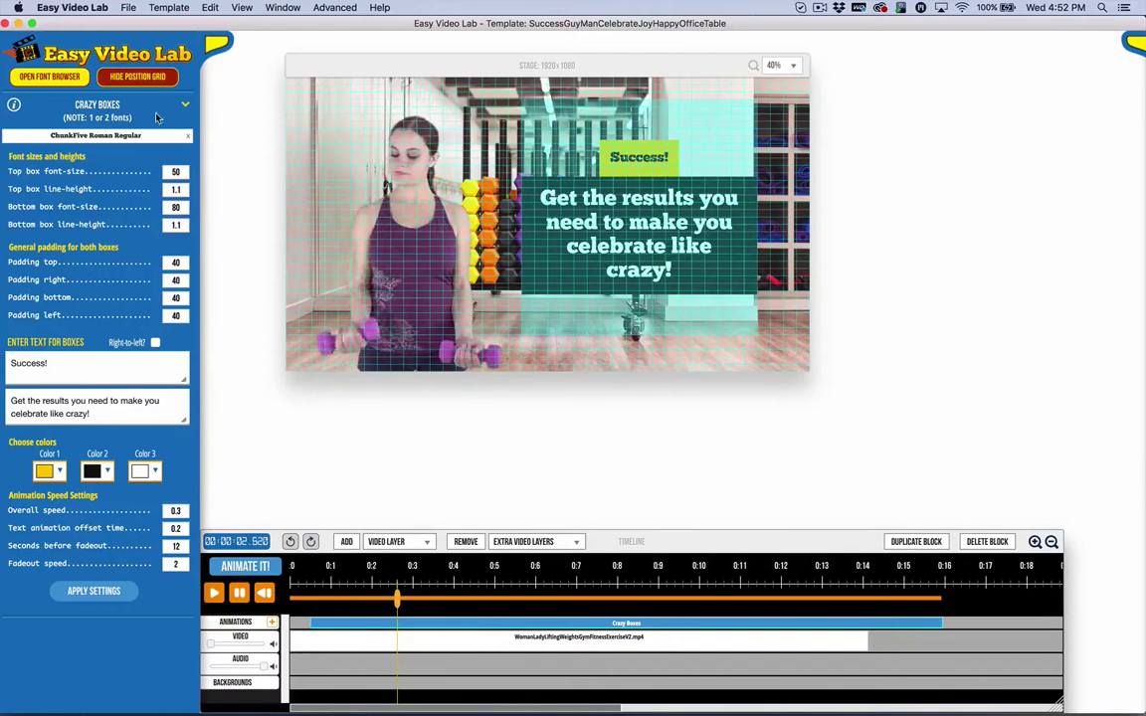
{"action": "left_click", "coordinate": [137, 76]}
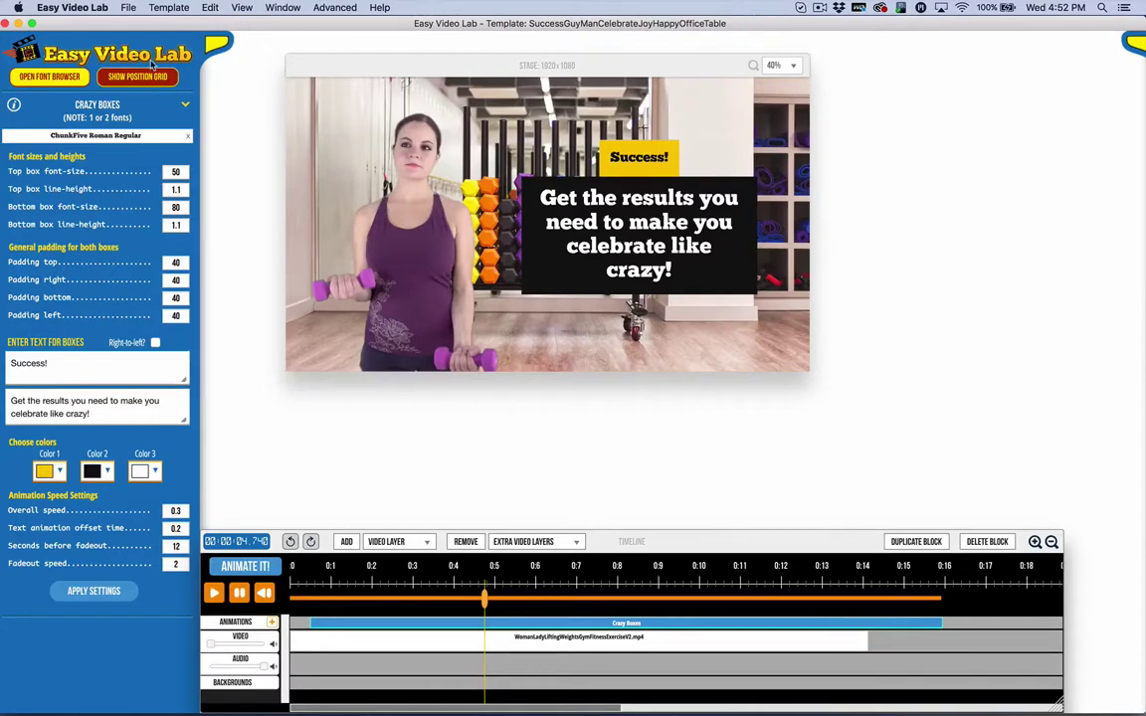
{"action": "left_click", "coordinate": [90, 99]}
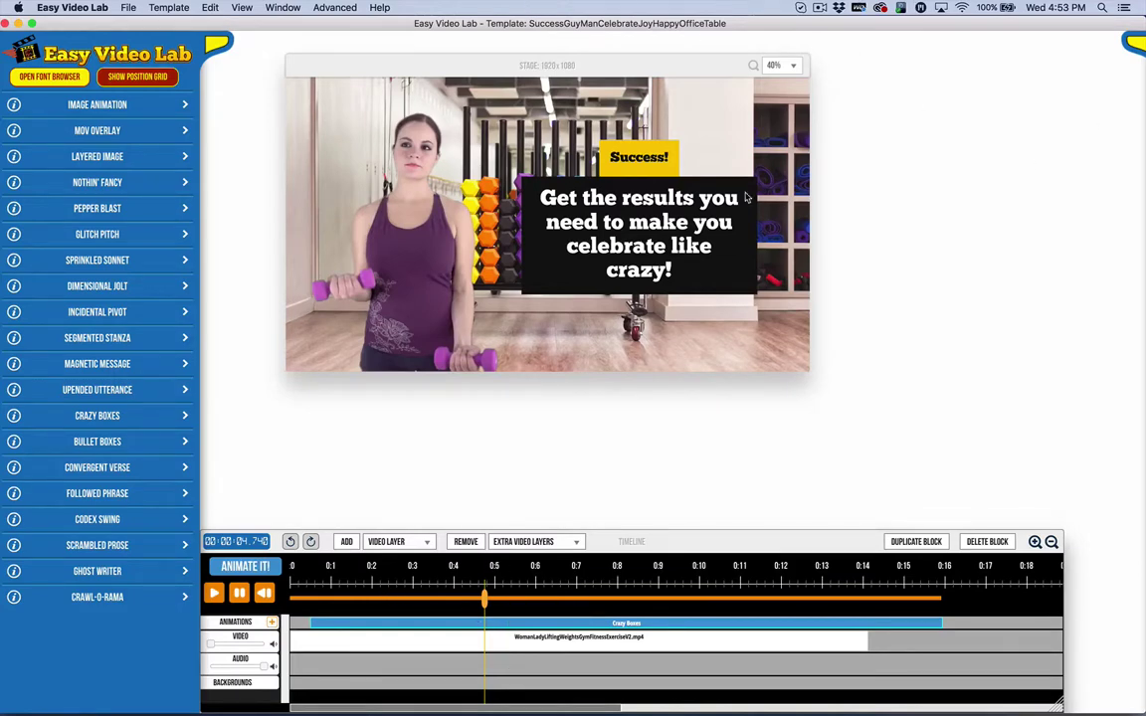
Step: Reveal the tool sidebar and open the Library's local video search
{"action": "left_click", "coordinate": [1134, 45]}
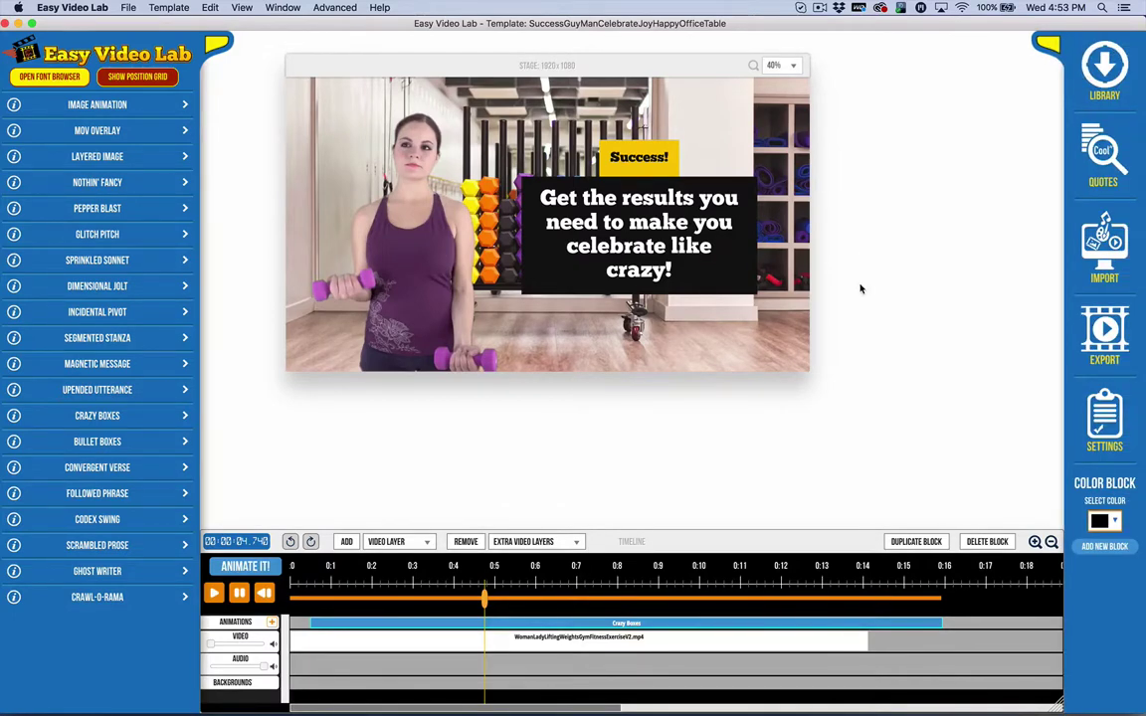
{"action": "left_click", "coordinate": [1103, 68]}
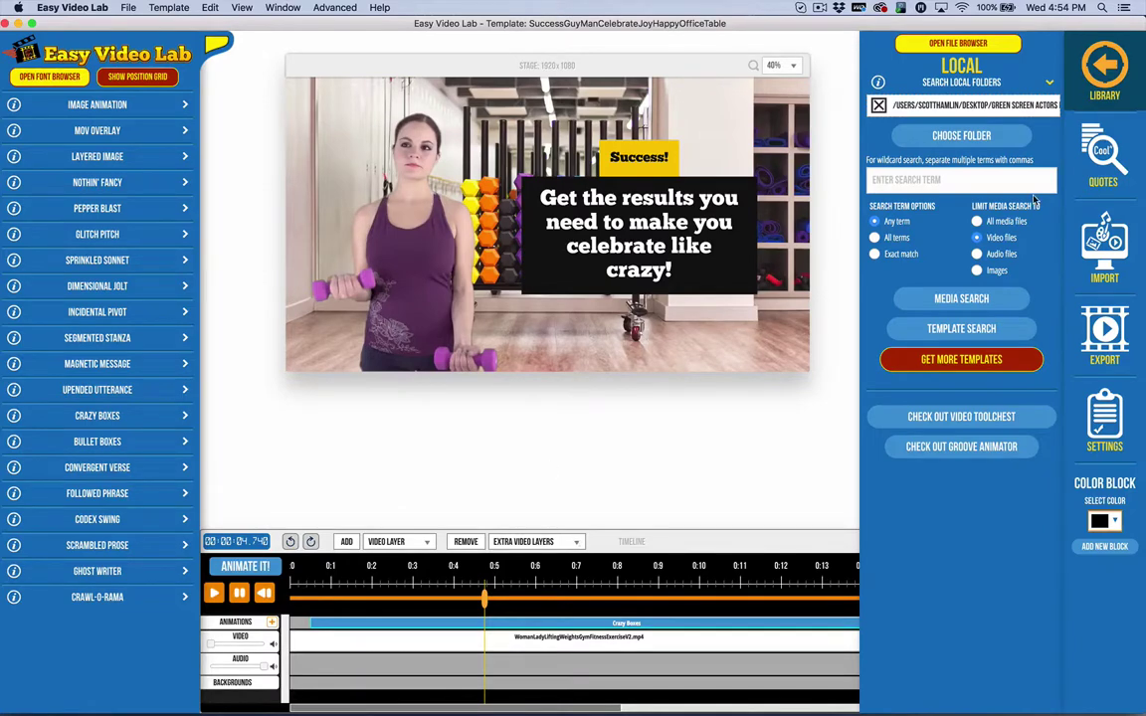
Step: Search the green screen actors folder for videos and browse the results
{"action": "left_click", "coordinate": [935, 298]}
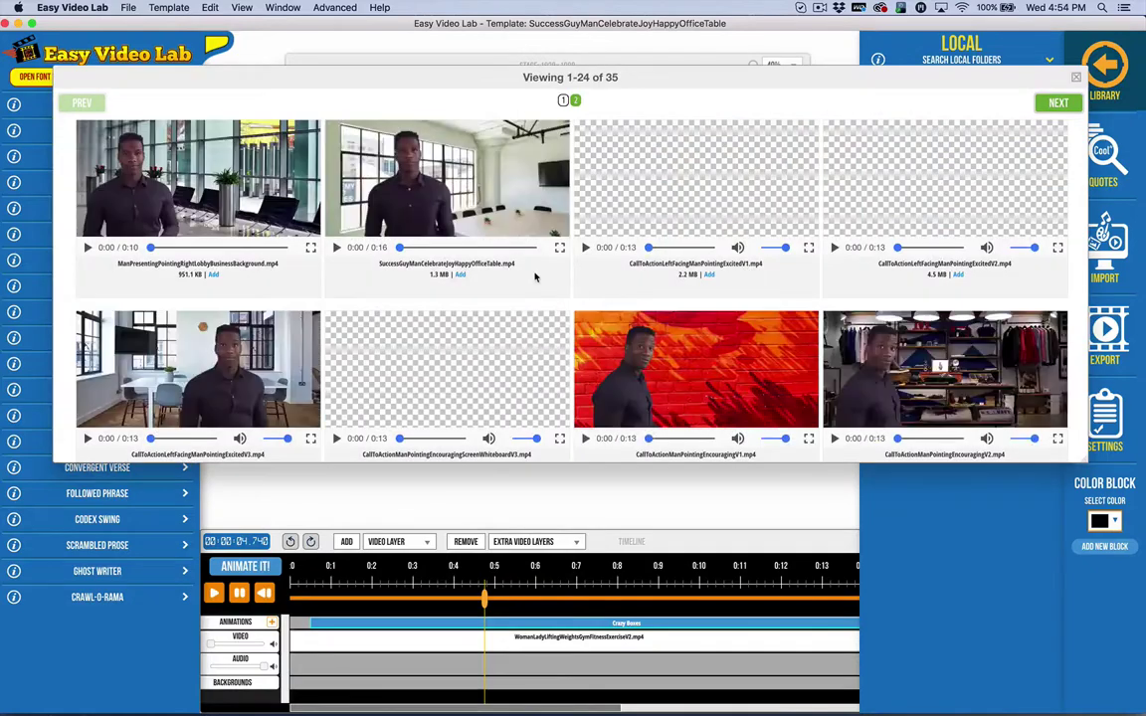
{"action": "scroll", "coordinate": [625, 129], "scroll_direction": "down", "scroll_amount": 3}
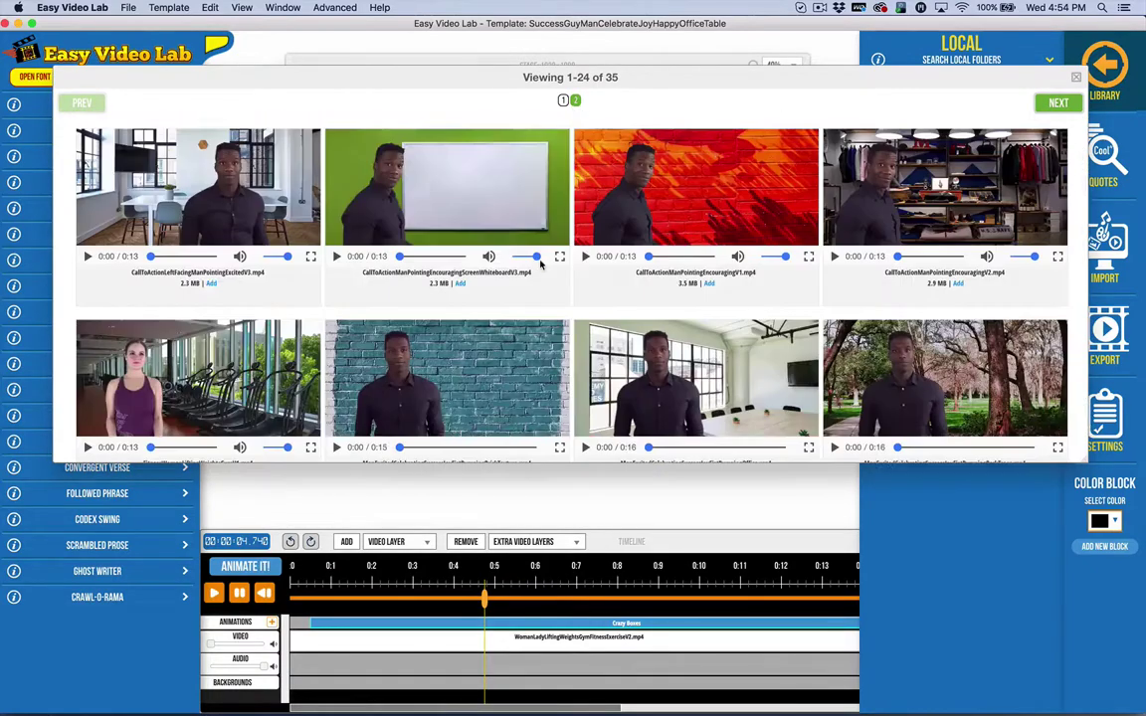
{"action": "scroll", "coordinate": [609, 360], "scroll_direction": "down", "scroll_amount": 5}
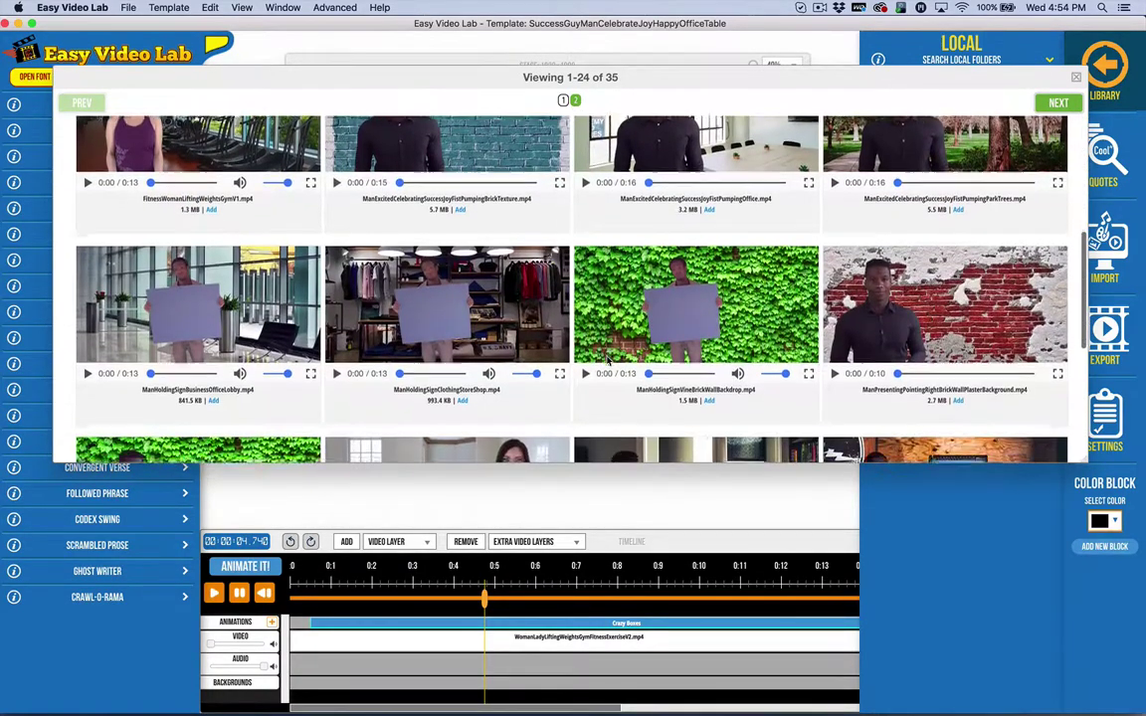
{"action": "scroll", "coordinate": [609, 360], "scroll_direction": "down", "scroll_amount": 5}
{"action": "scroll", "coordinate": [607, 361], "scroll_direction": "down", "scroll_amount": 3}
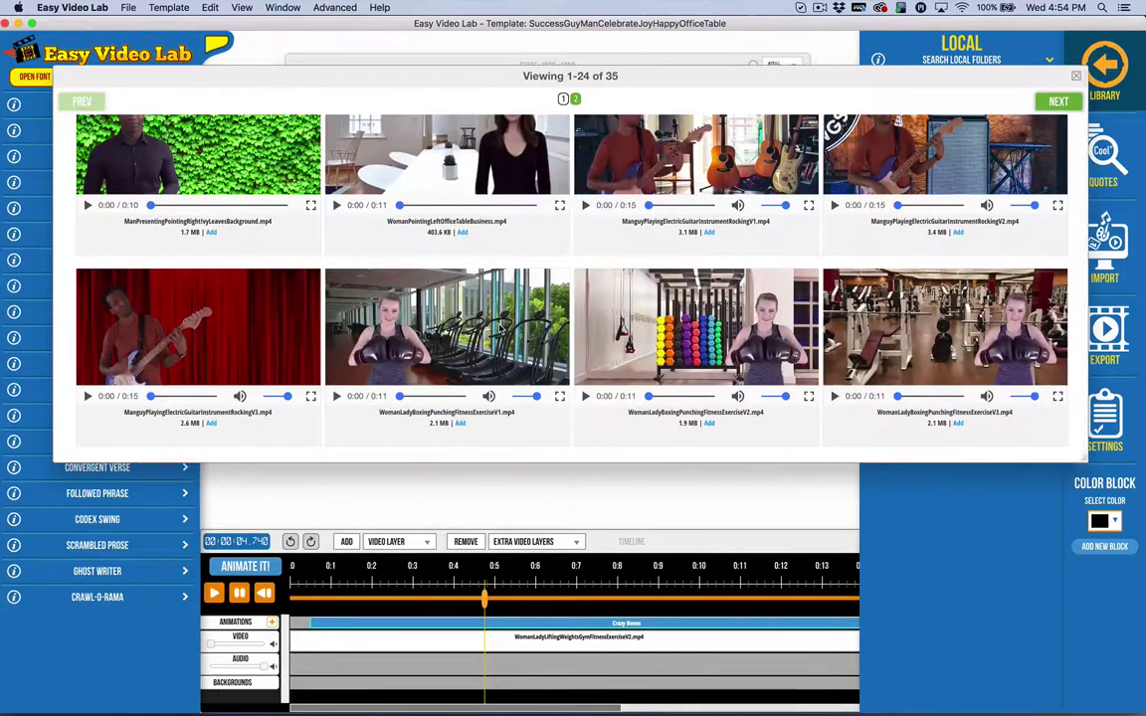
{"action": "scroll", "coordinate": [242, 276], "scroll_direction": "up", "scroll_amount": 1}
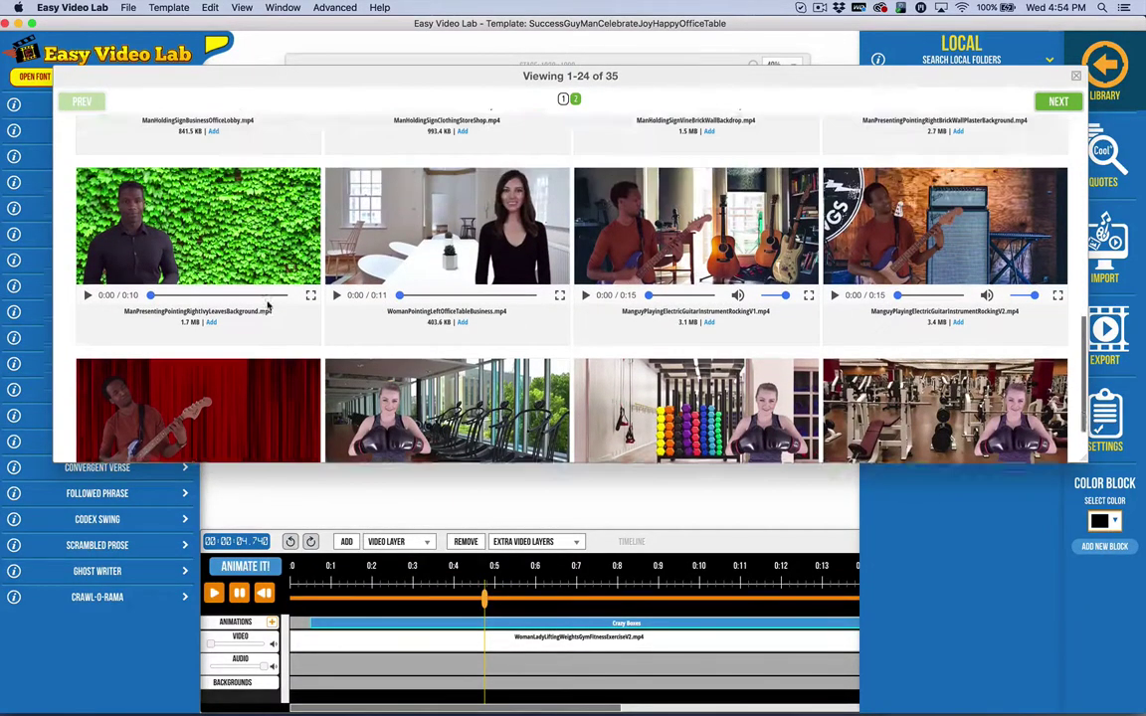
{"action": "scroll", "coordinate": [591, 299], "scroll_direction": "up", "scroll_amount": 2}
{"action": "scroll", "coordinate": [653, 331], "scroll_direction": "up", "scroll_amount": 3}
{"action": "scroll", "coordinate": [654, 331], "scroll_direction": "up", "scroll_amount": 1}
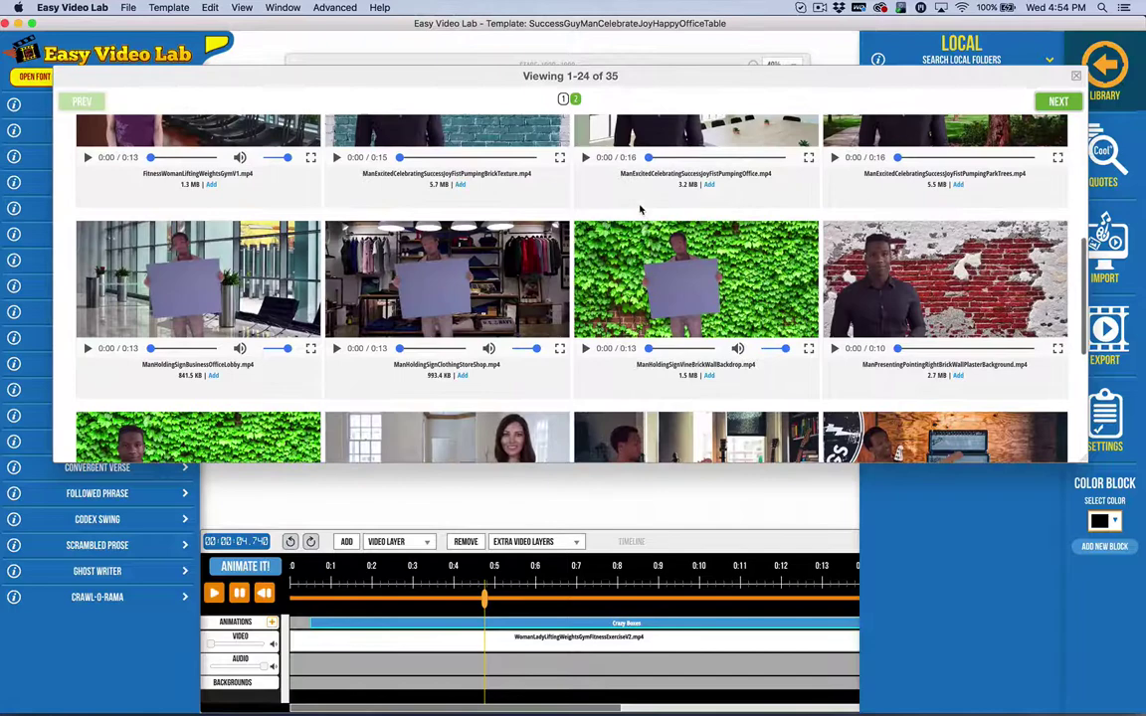
Step: Browse results page 2, clips 25–35, including the fitness gym clips
{"action": "left_click", "coordinate": [576, 100]}
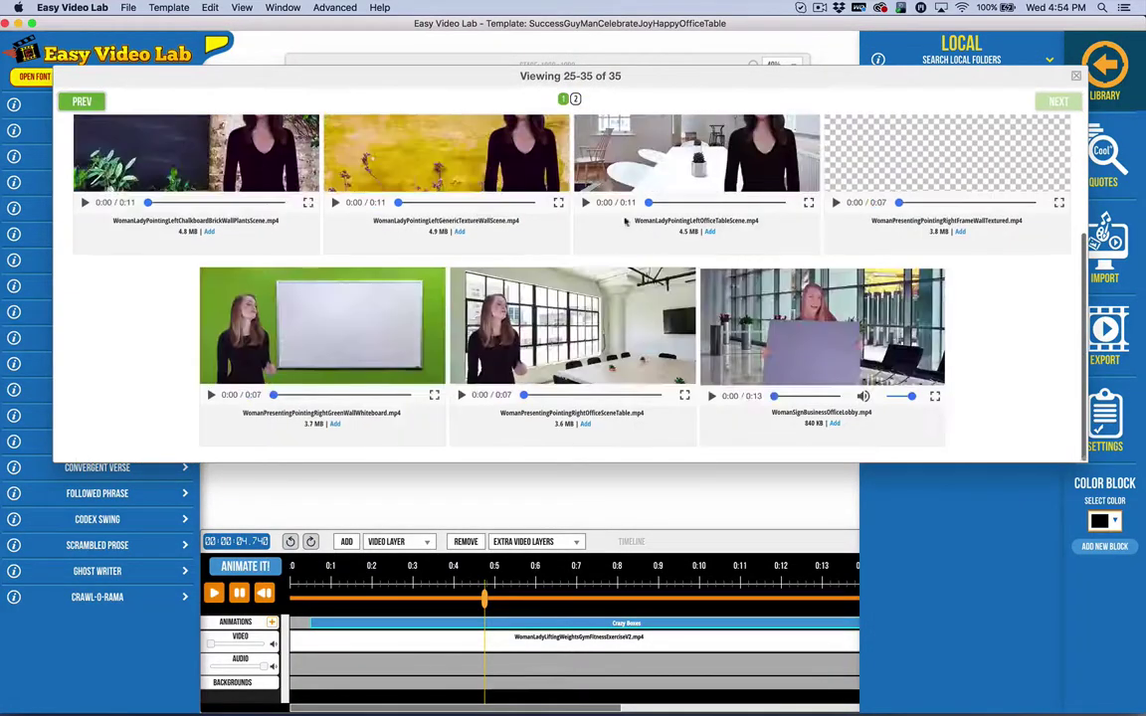
{"action": "scroll", "coordinate": [574, 313], "scroll_direction": "up", "scroll_amount": 3}
{"action": "scroll", "coordinate": [470, 236], "scroll_direction": "up", "scroll_amount": 3}
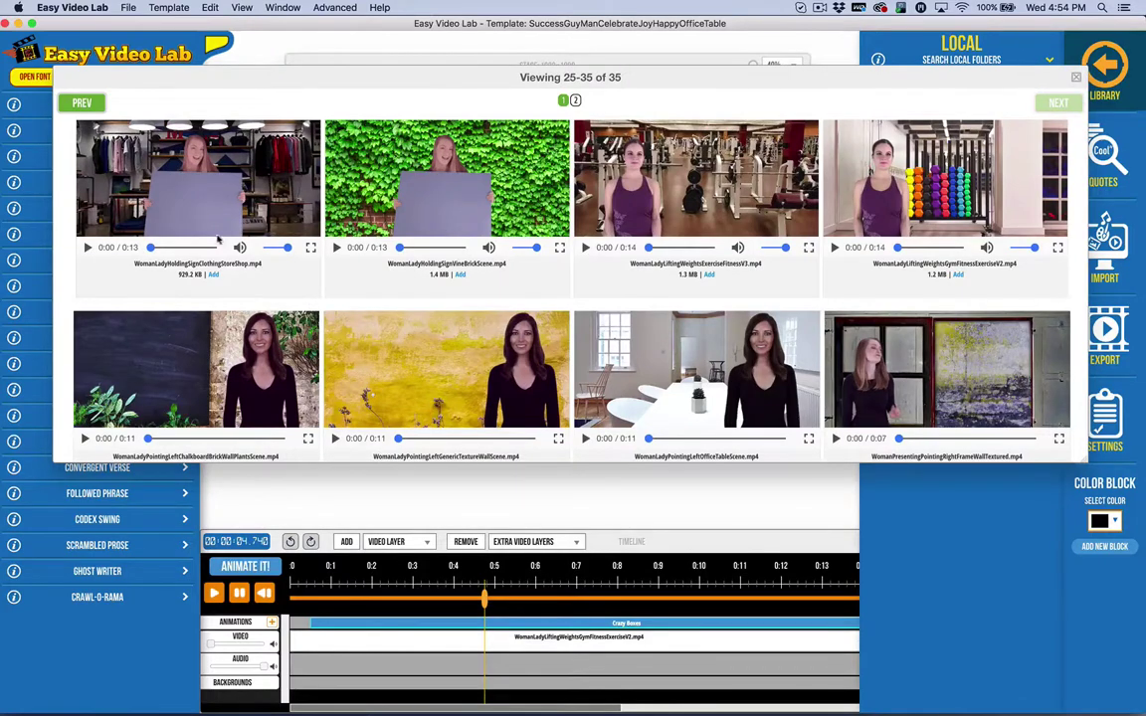
{"action": "scroll", "coordinate": [862, 282], "scroll_direction": "down", "scroll_amount": 5}
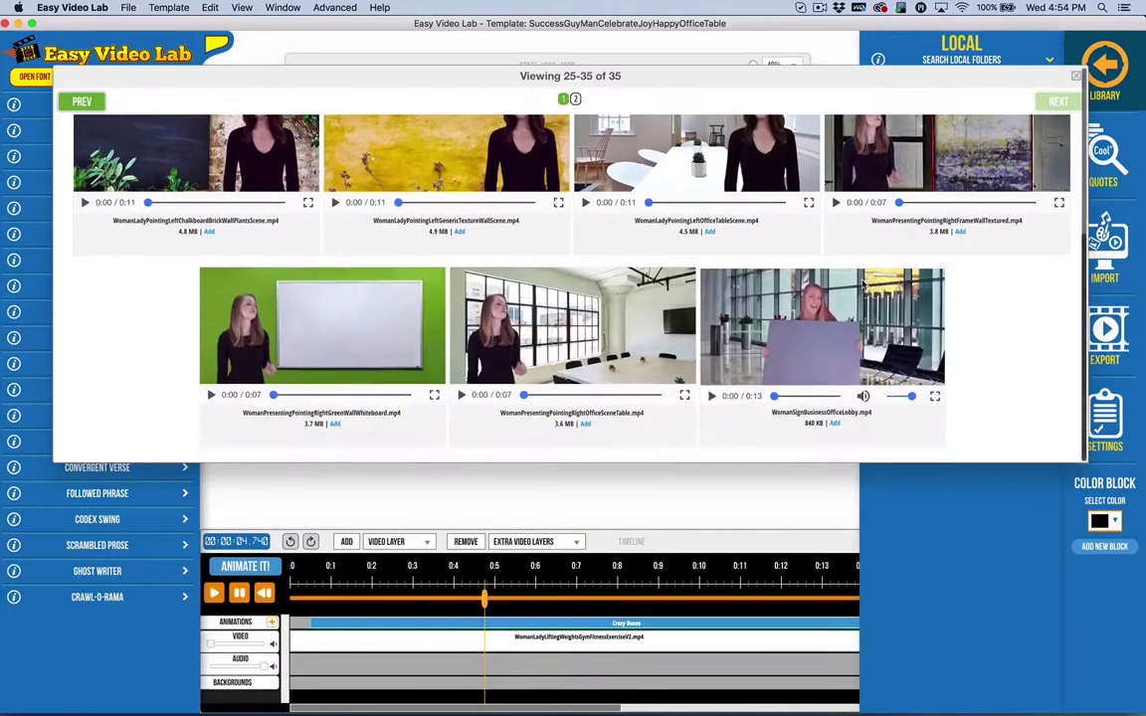
{"action": "scroll", "coordinate": [543, 288], "scroll_direction": "up", "scroll_amount": 5}
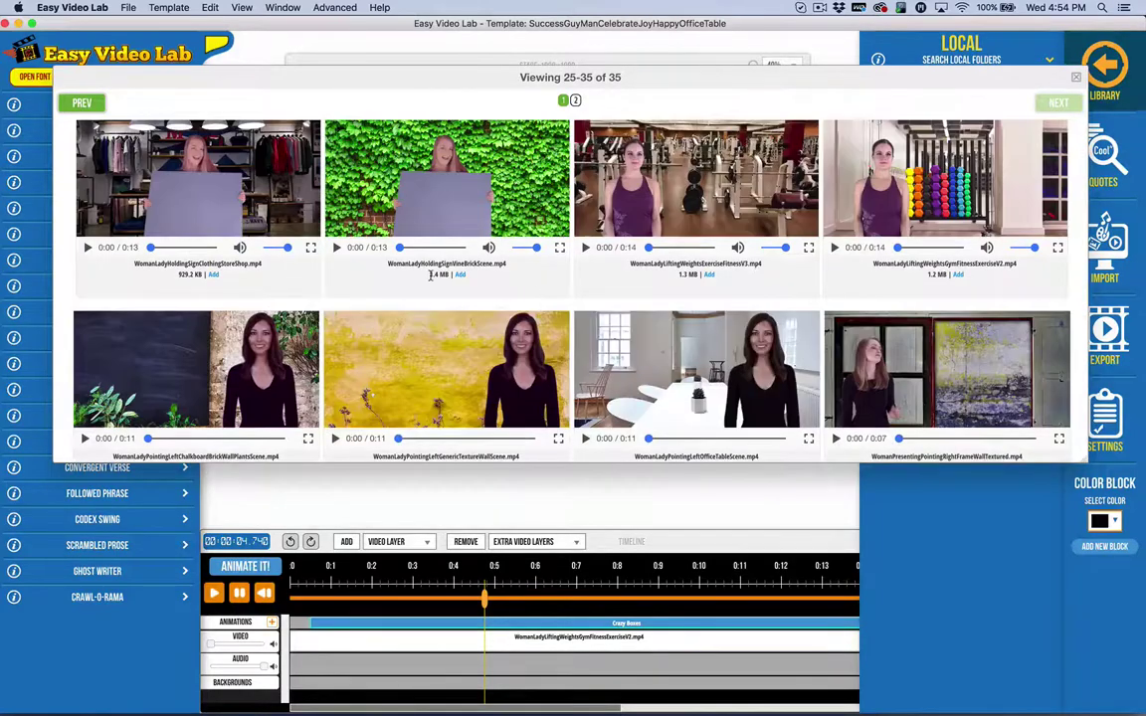
{"action": "scroll", "coordinate": [483, 274], "scroll_direction": "down", "scroll_amount": 5}
{"action": "scroll", "coordinate": [430, 276], "scroll_direction": "up", "scroll_amount": 5}
{"action": "scroll", "coordinate": [430, 276], "scroll_direction": "down", "scroll_amount": 5}
{"action": "scroll", "coordinate": [430, 275], "scroll_direction": "up", "scroll_amount": 5}
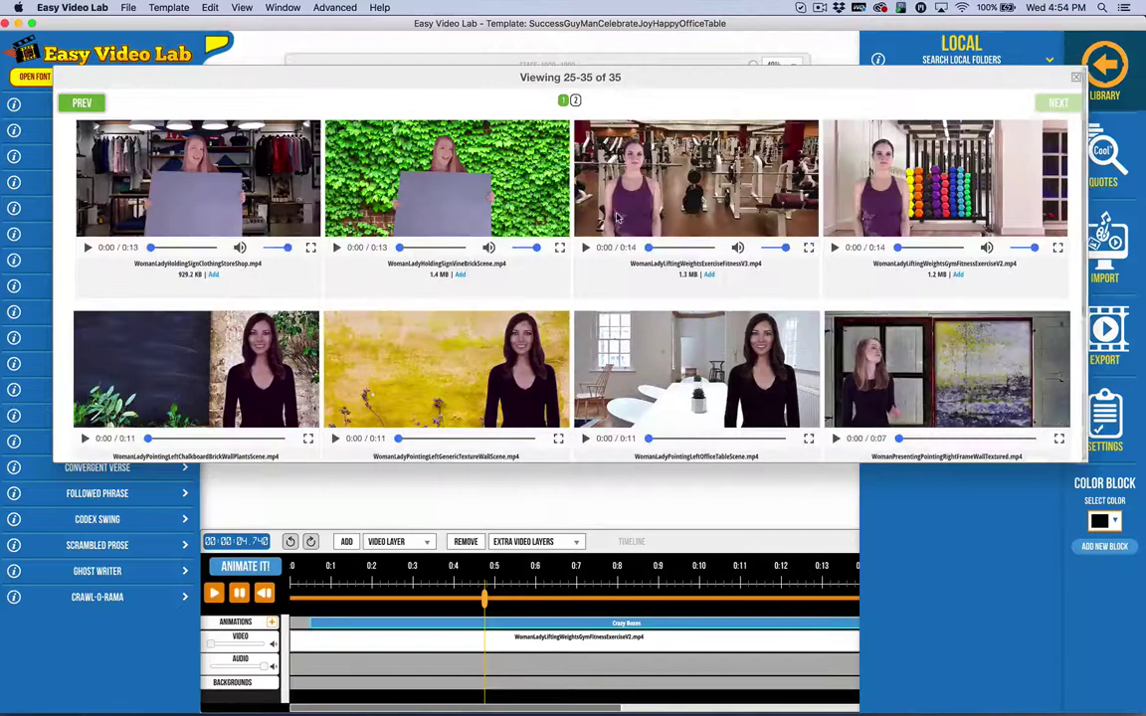